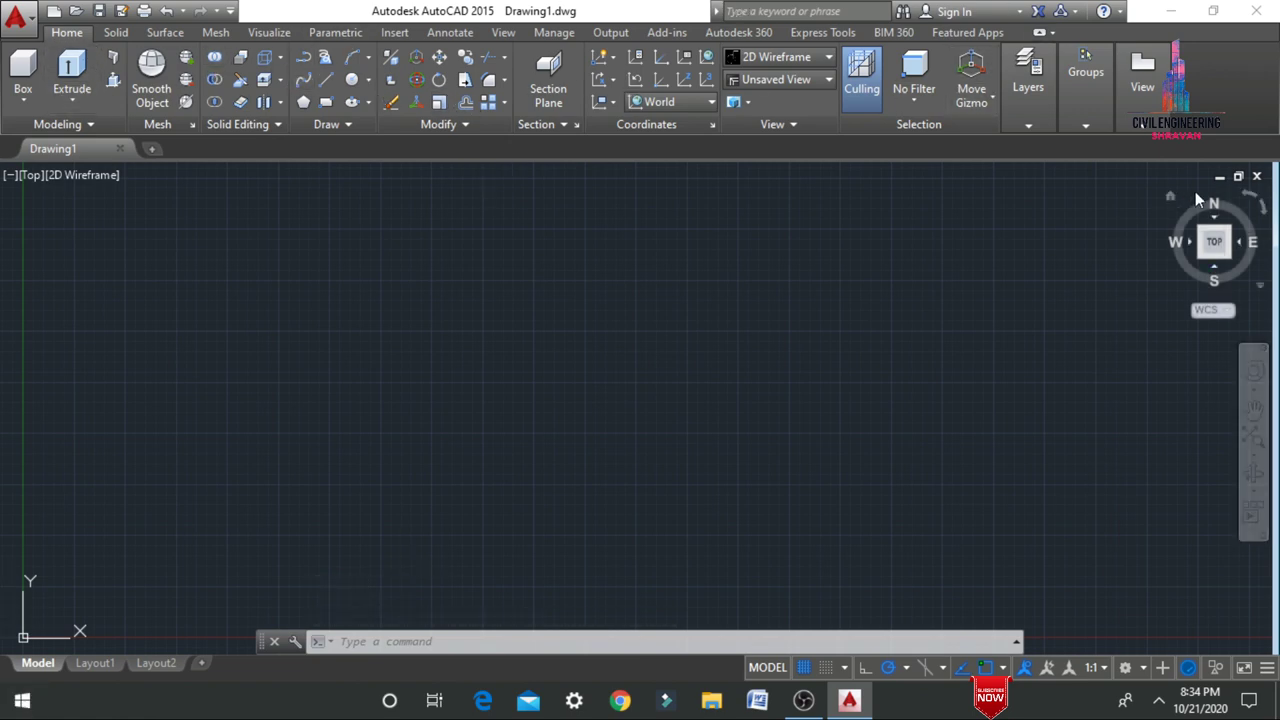
# Step: Switch the empty drawing to the SW isometric view
pyautogui.click(1199, 256)
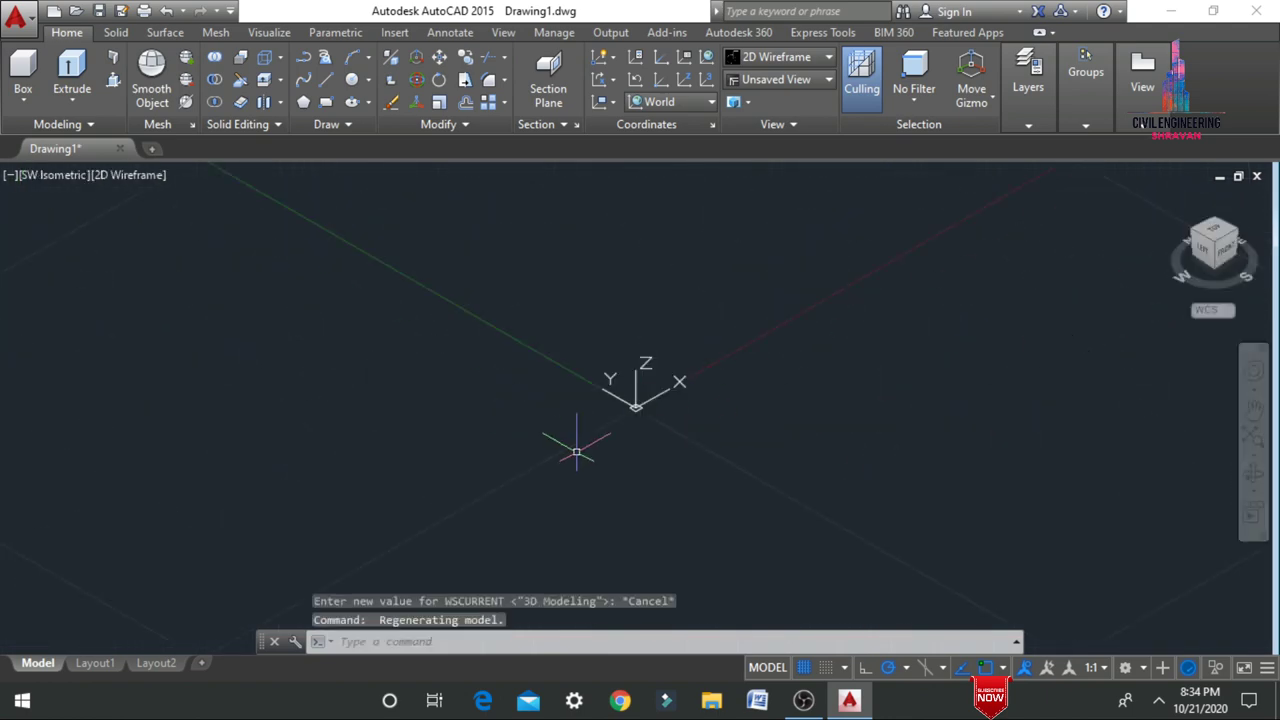
pyautogui.scroll(-4, 130, 468)
pyautogui.scroll(4, 423, 309)
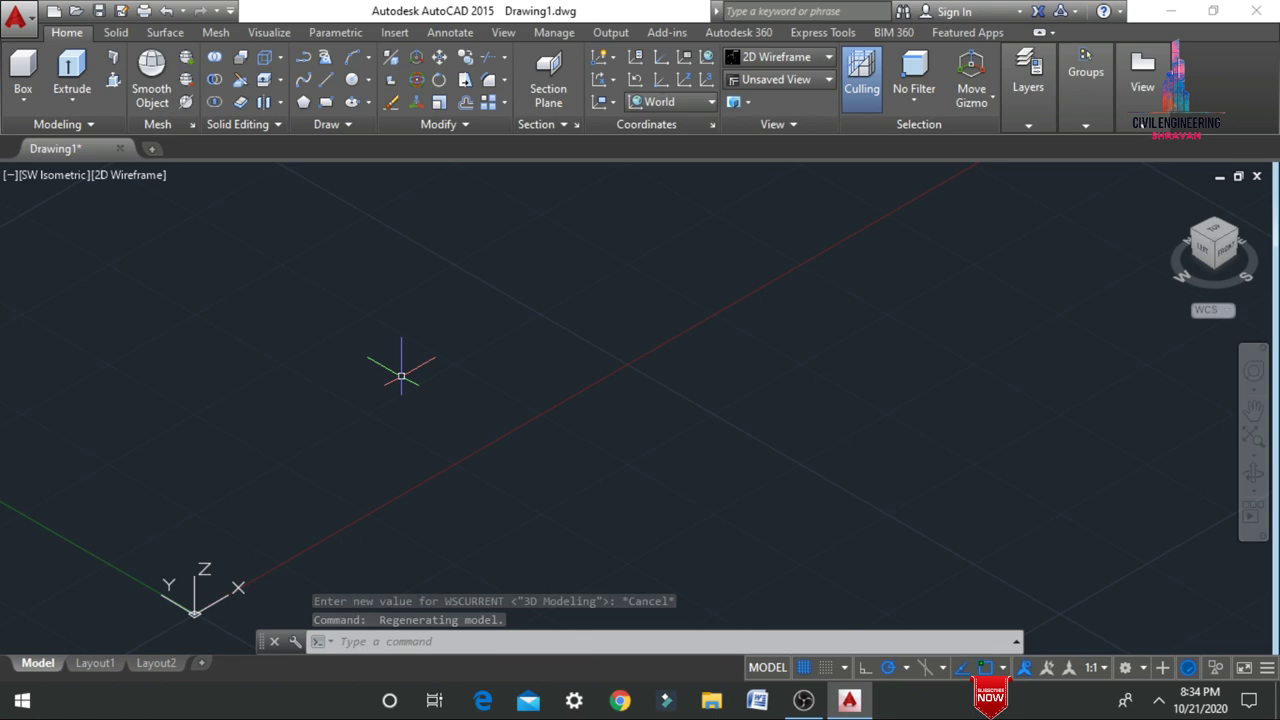
# Step: Set drawing units to Engineering length, 0'-0.00" precision and Feet insertion scale
pyautogui.write('un')
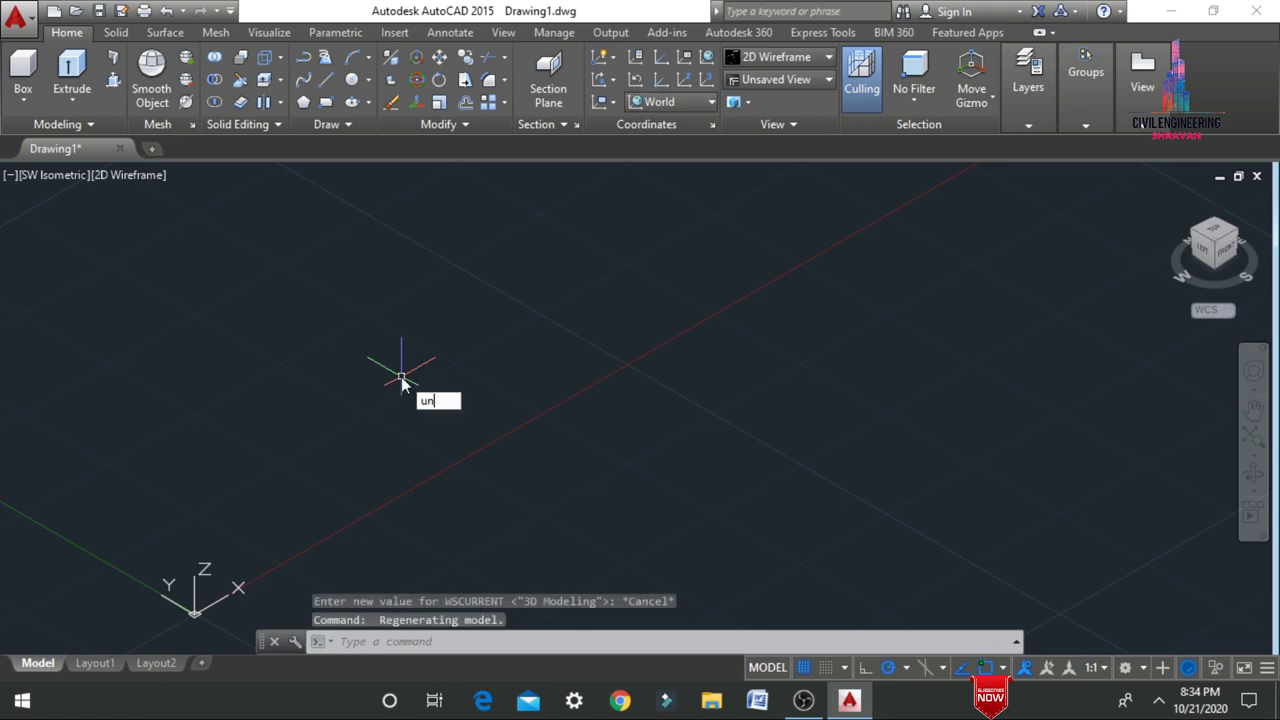
pyautogui.press('Return')
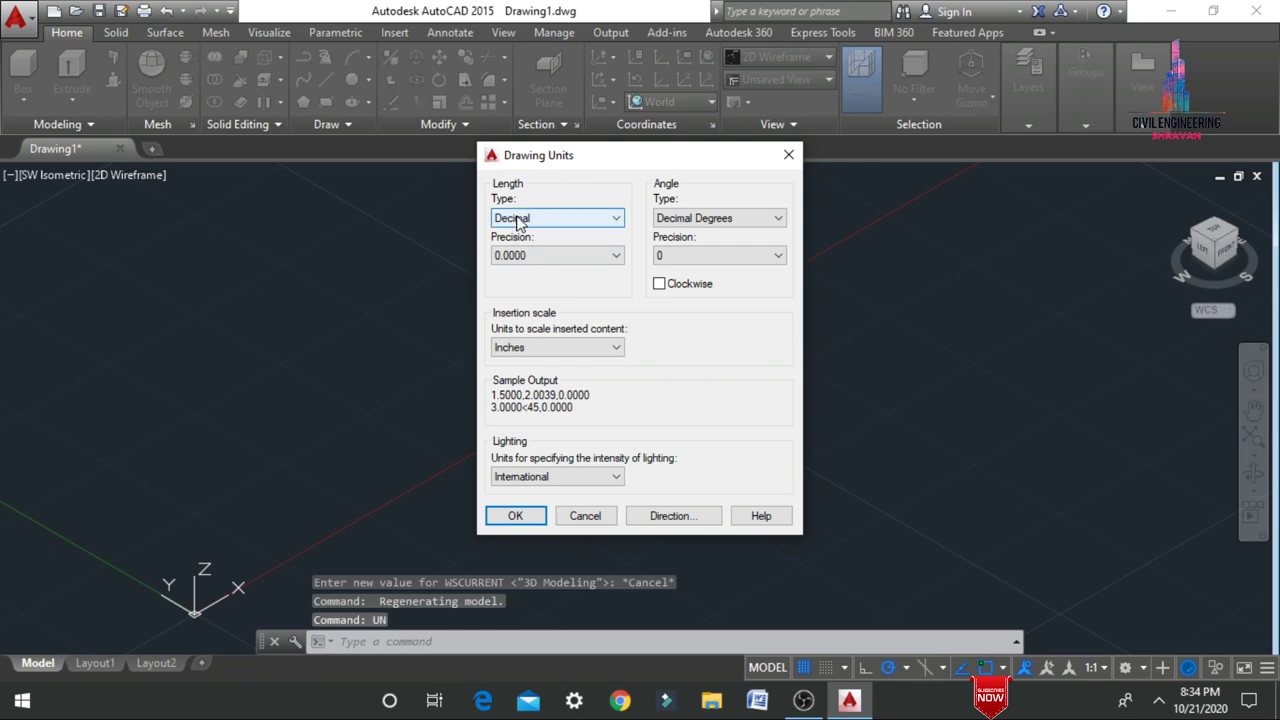
pyautogui.click(518, 220)
pyautogui.click(530, 256)
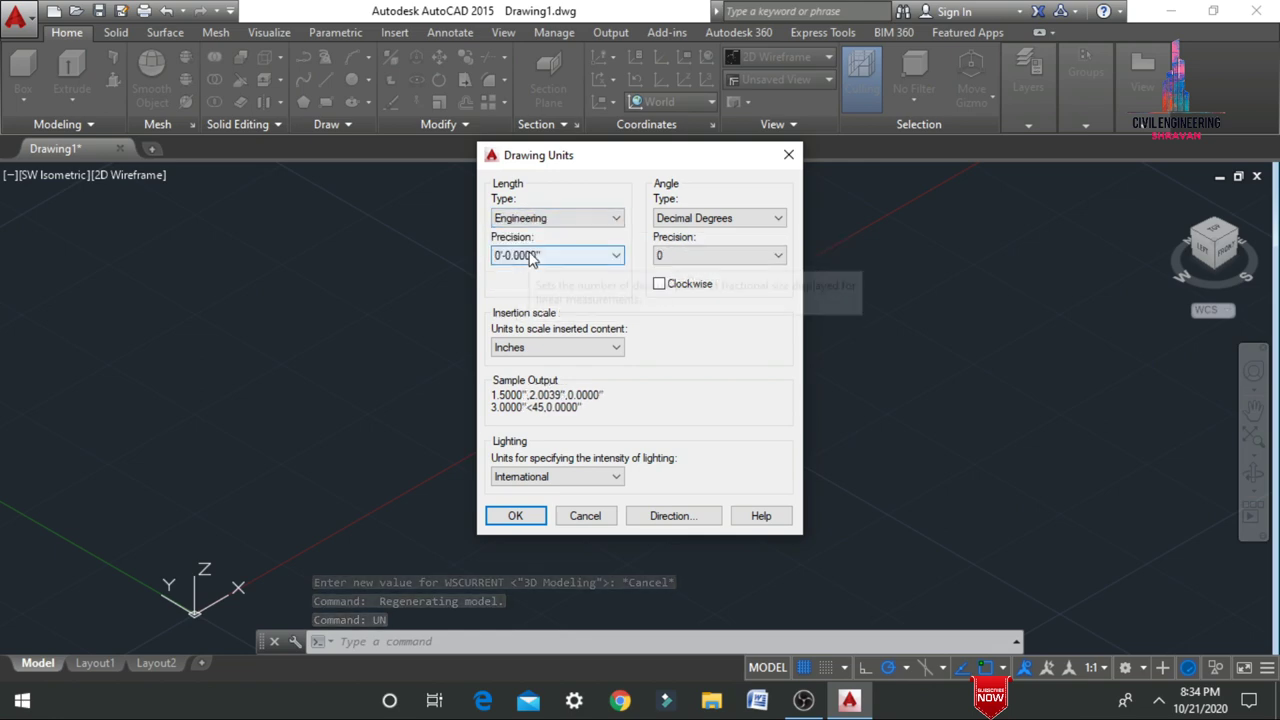
pyautogui.click(532, 257)
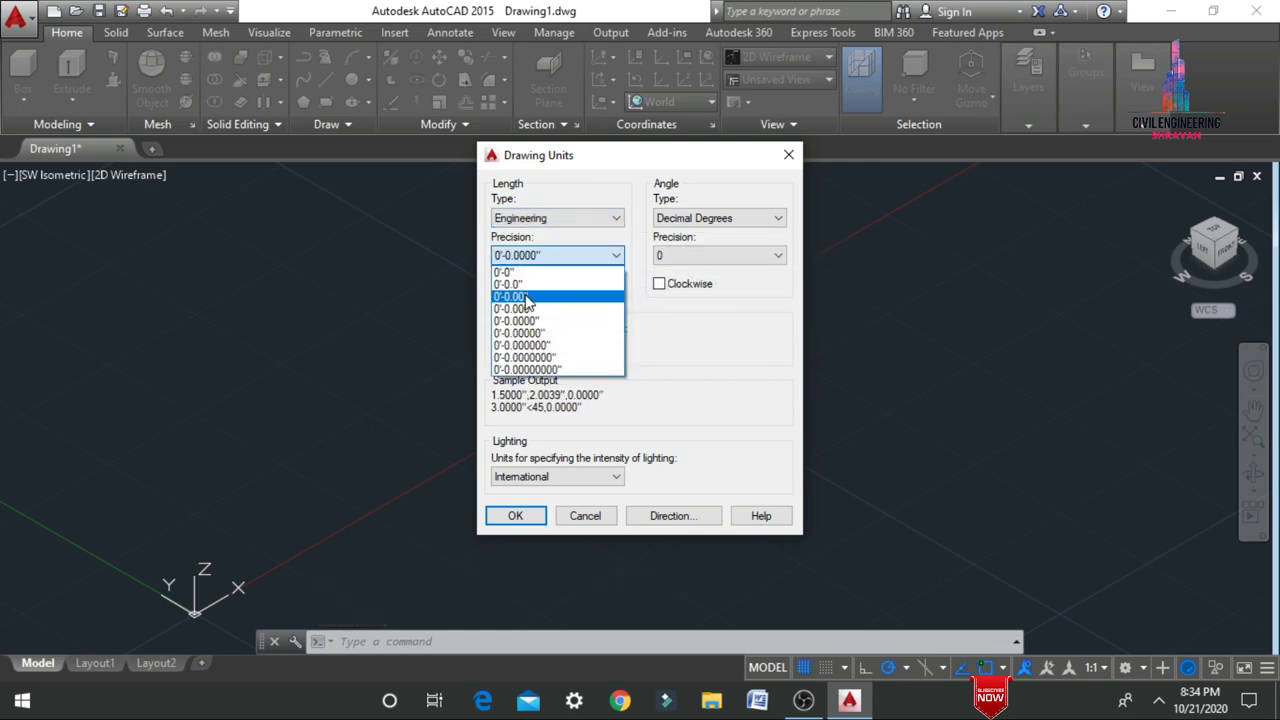
pyautogui.click(524, 297)
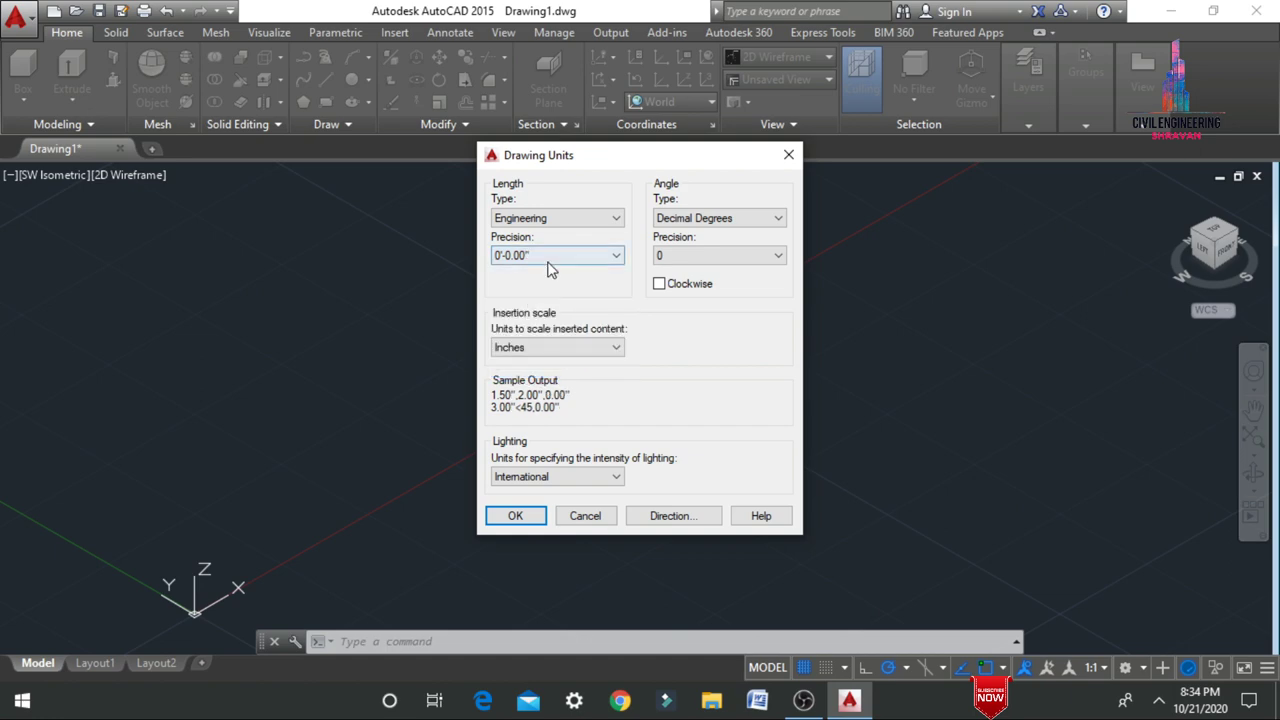
pyautogui.click(578, 347)
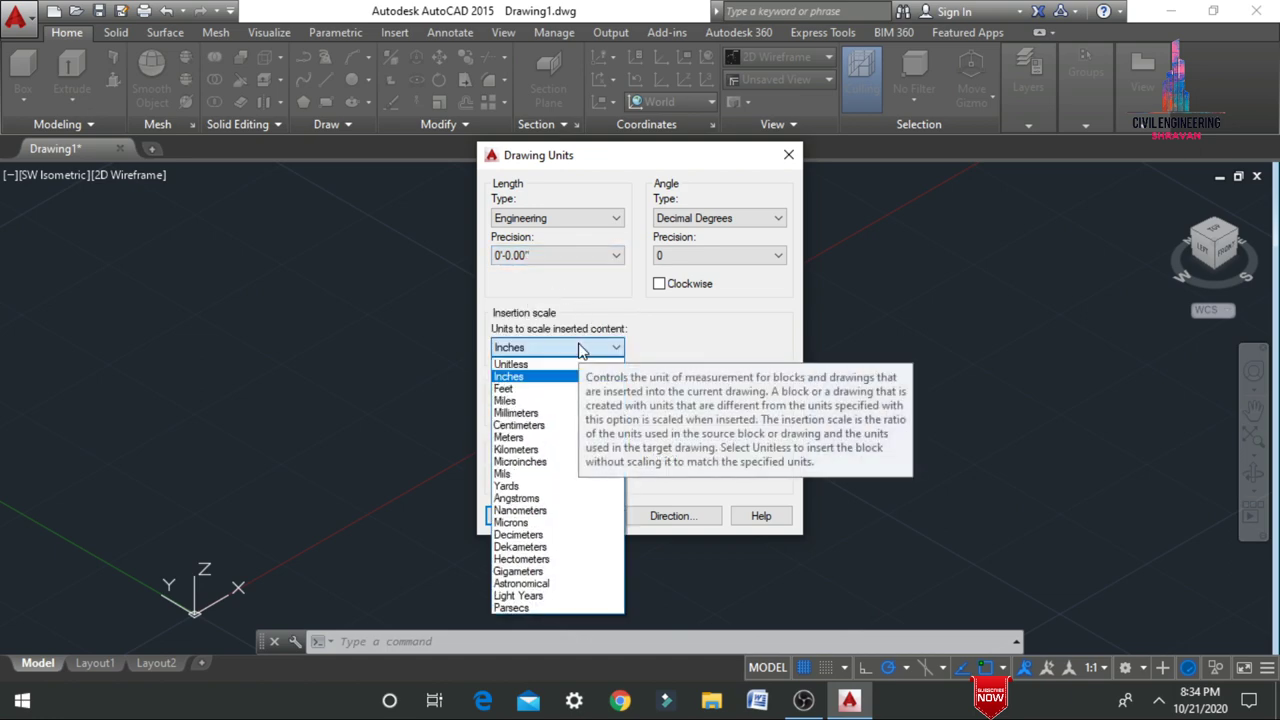
pyautogui.click(540, 389)
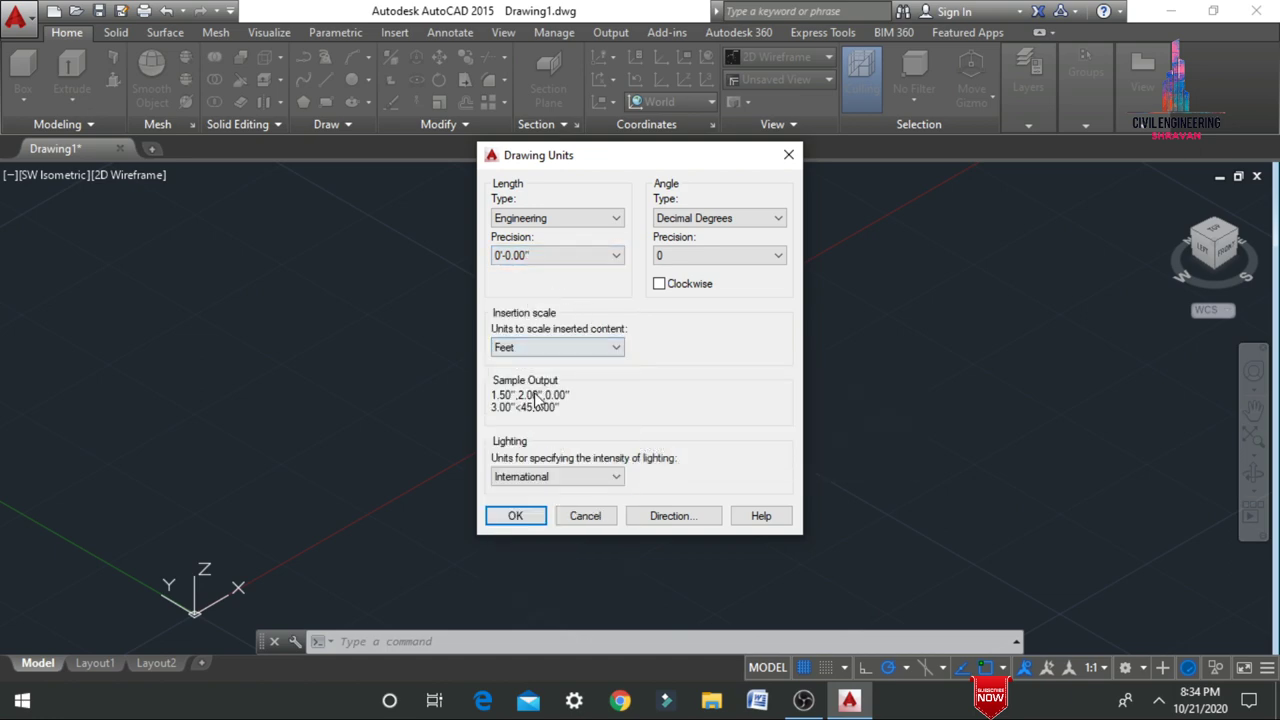
pyautogui.click(526, 521)
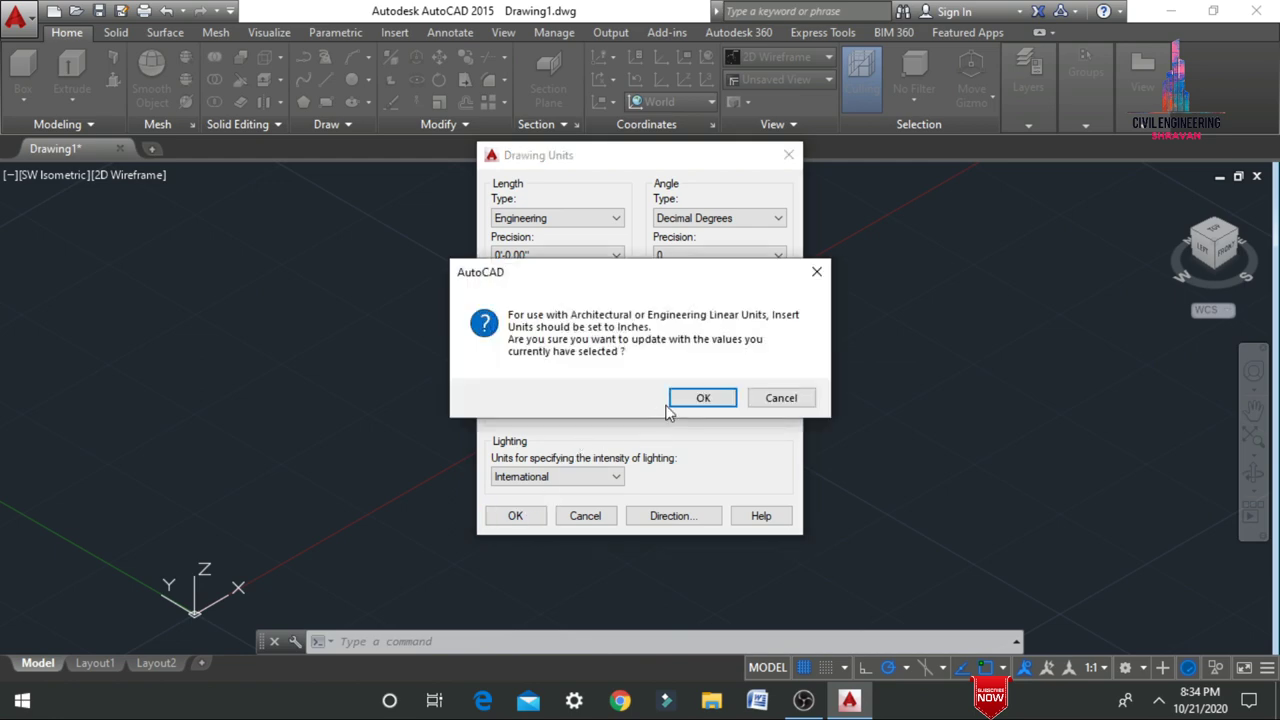
pyautogui.click(692, 403)
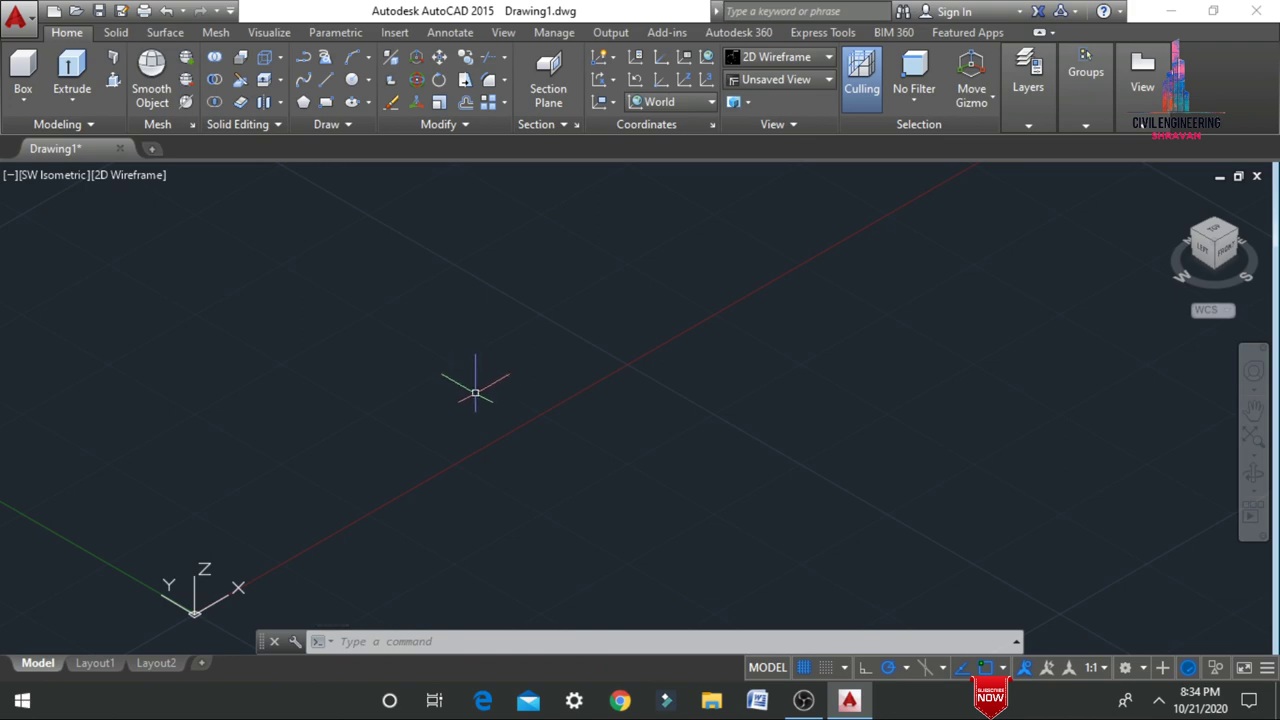
# Step: Draw a circle with a 5'0" radius on the ground plane
pyautogui.write('C')
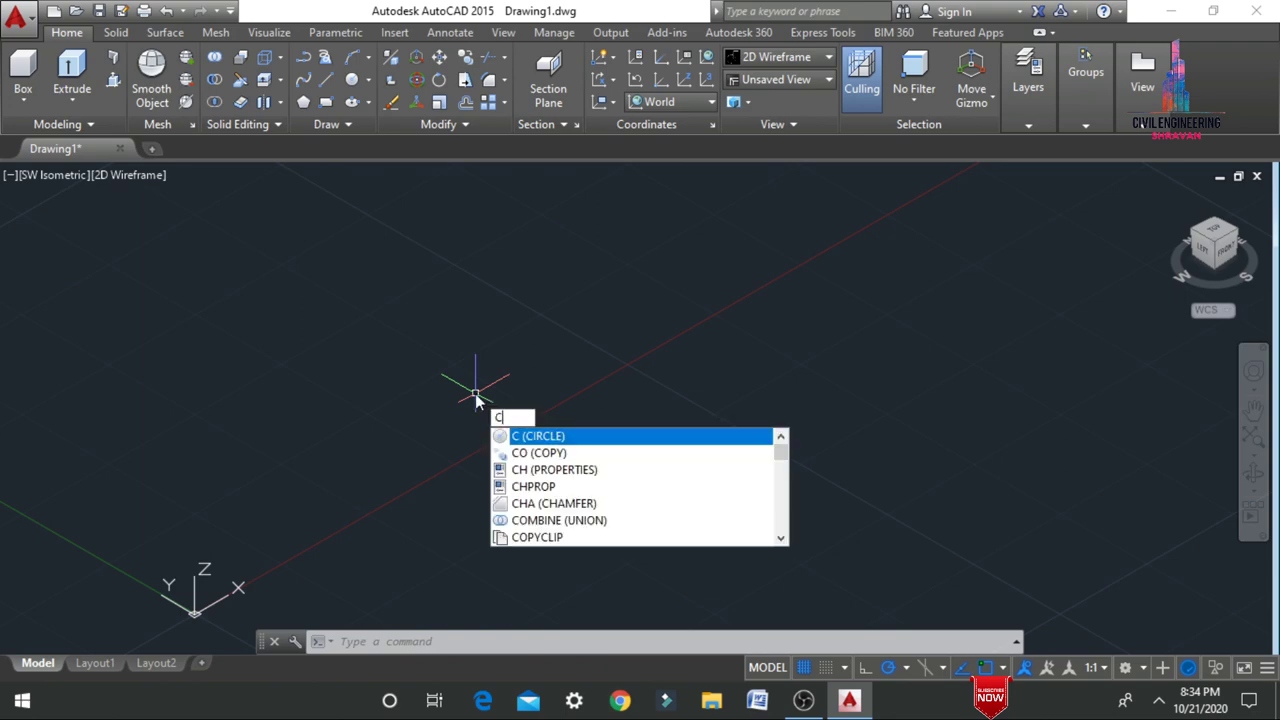
pyautogui.press('Return')
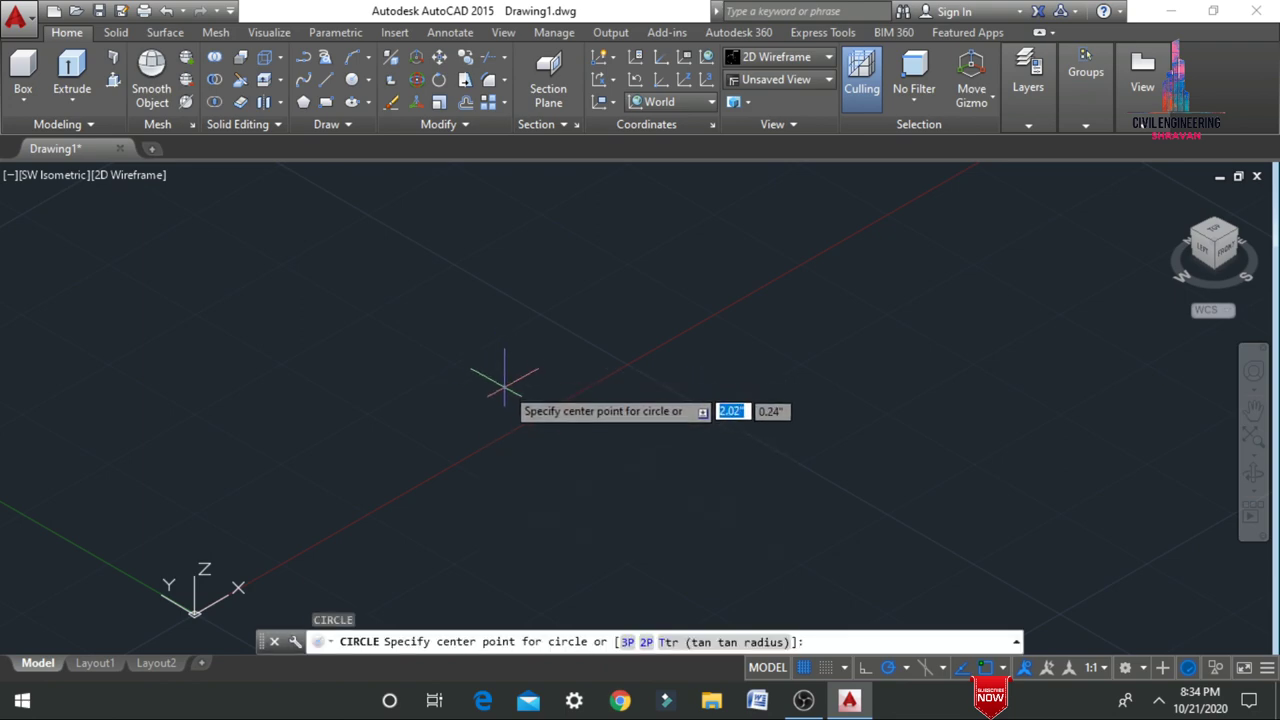
pyautogui.click(500, 360)
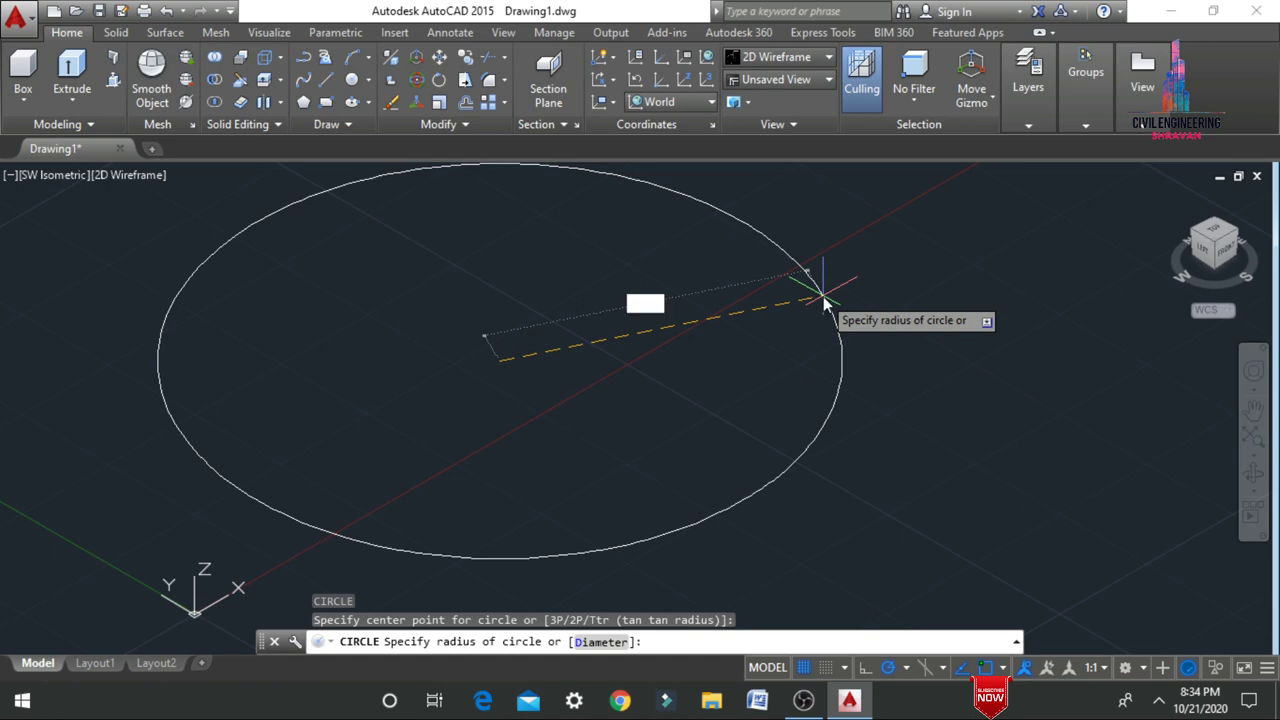
pyautogui.write('5\'0"')
pyautogui.press('Return')
# Step: Zoom to All so the whole circle fits in the view
pyautogui.press('Escape')
pyautogui.write('z')
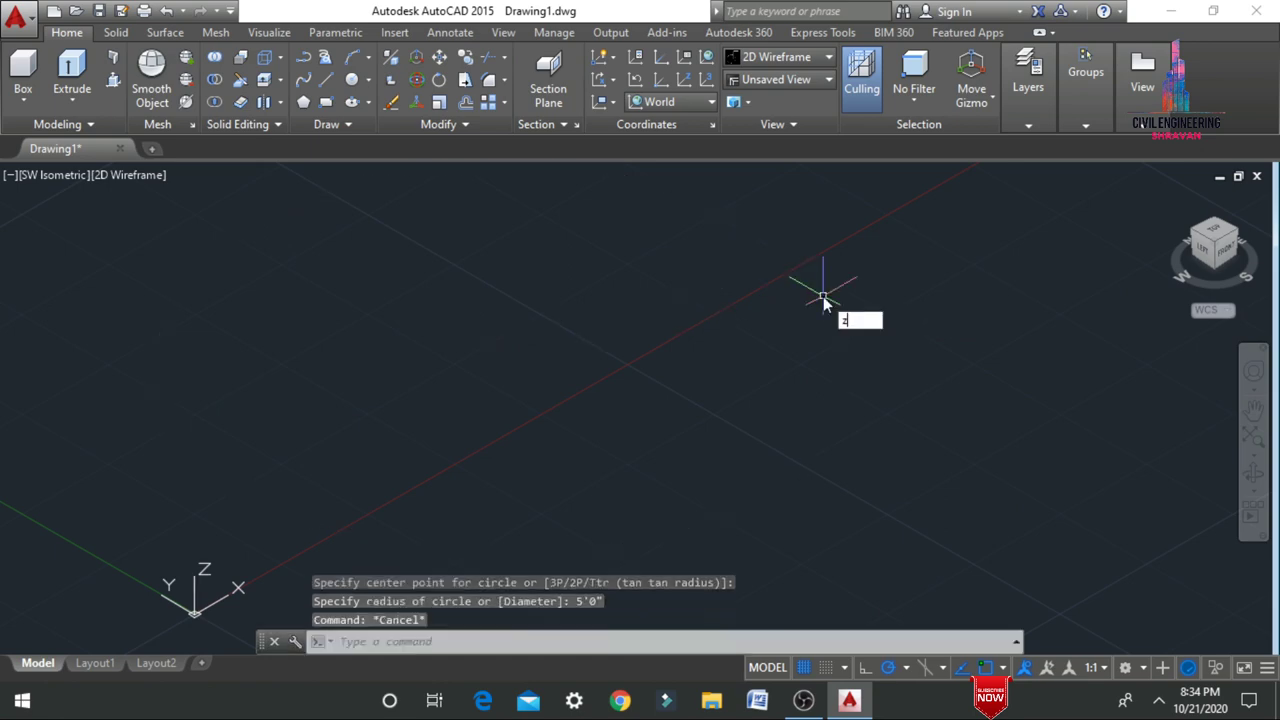
pyautogui.press('Return')
pyautogui.write('a')
pyautogui.press('Return')
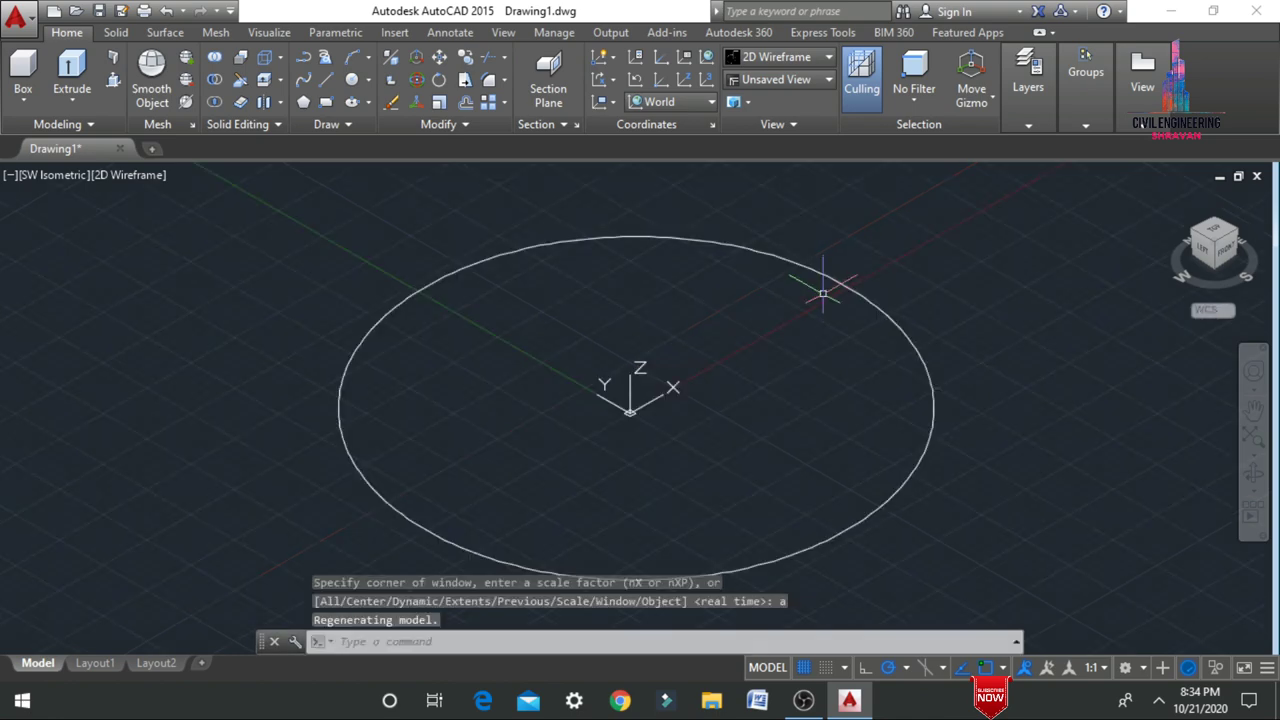
pyautogui.scroll(-2, 647, 310)
pyautogui.scroll(2, 772, 358)
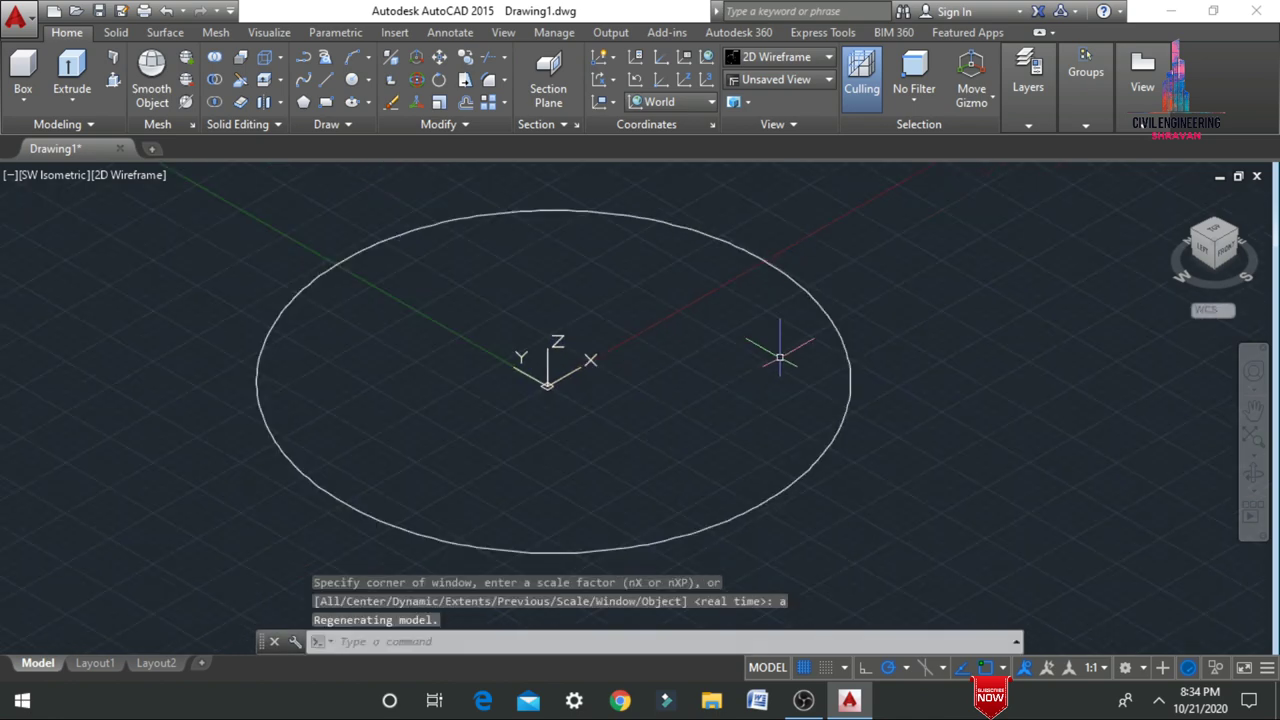
pyautogui.scroll(-2, 709, 414)
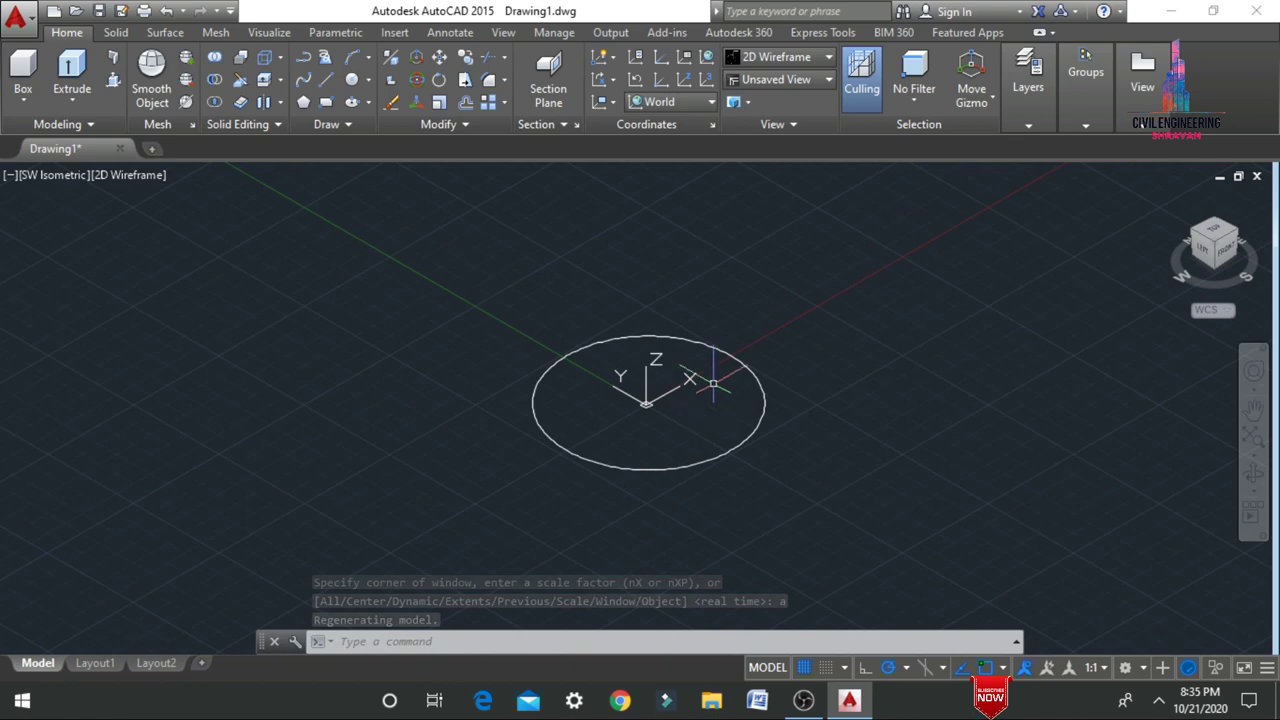
pyautogui.scroll(2, 699, 343)
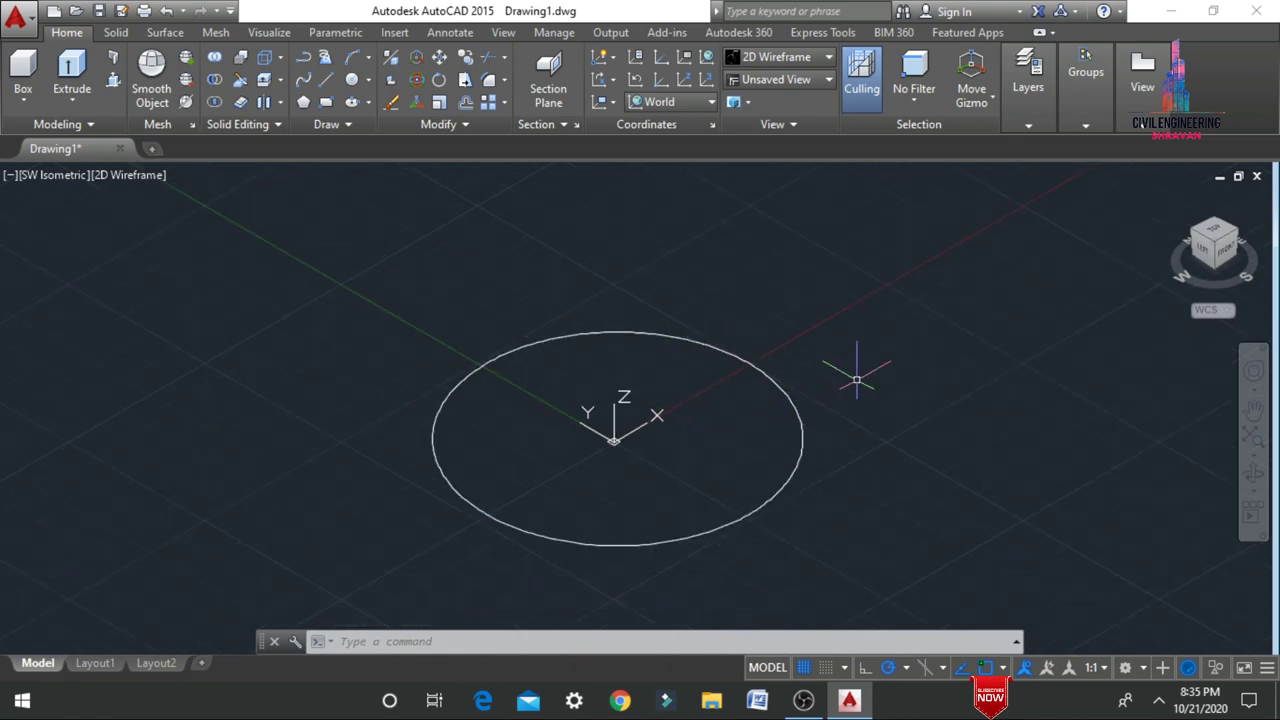
# Step: Offset circles inward three times at 1'0" to make four concentric rings
pyautogui.write('o')
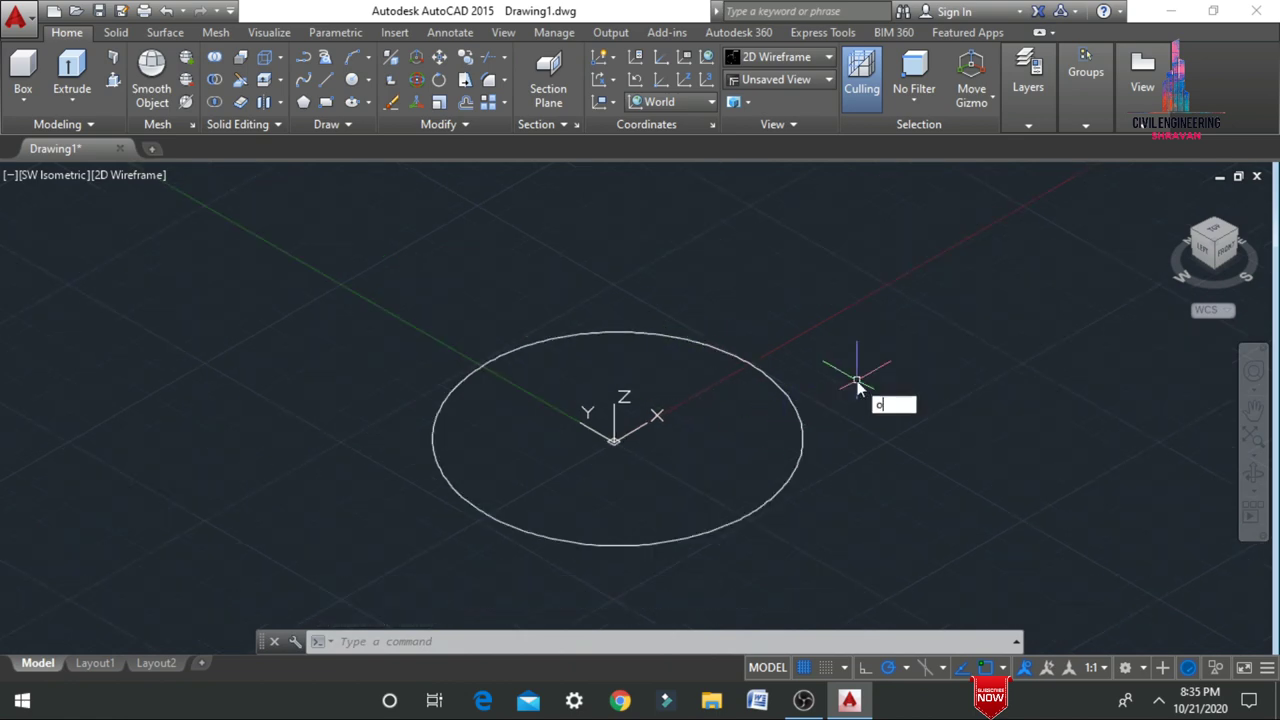
pyautogui.press('Return')
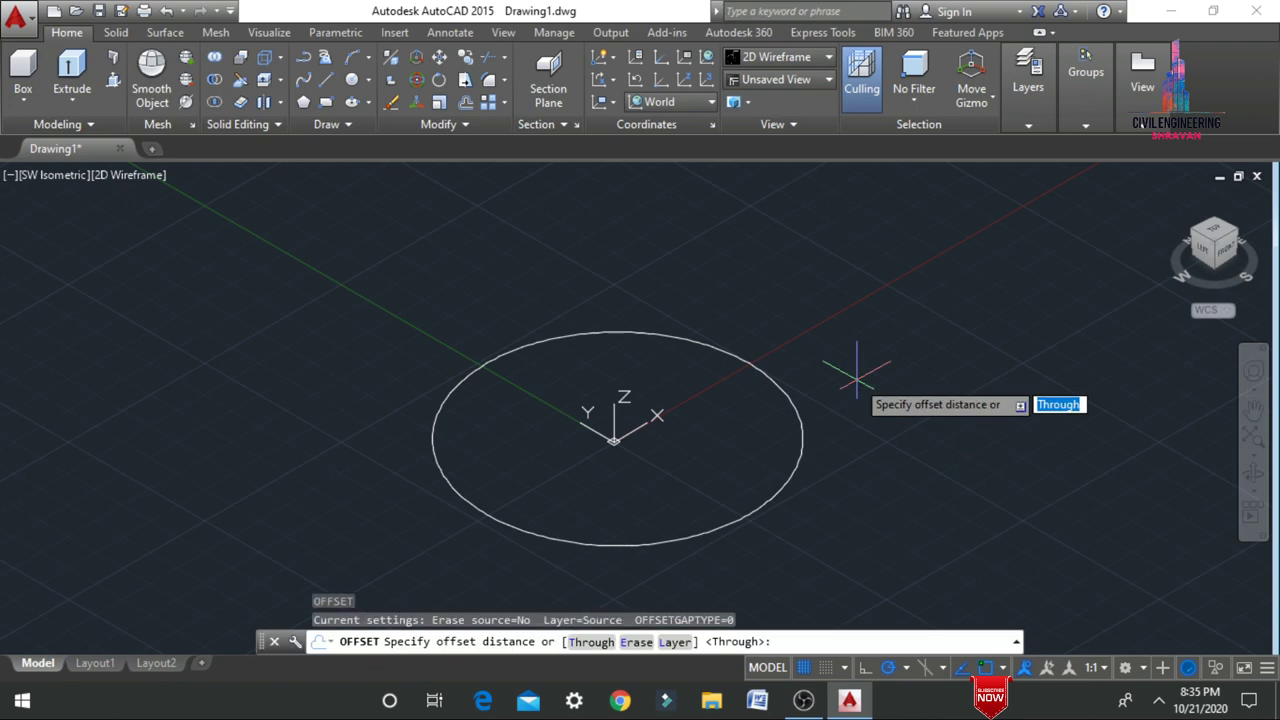
pyautogui.write('1')
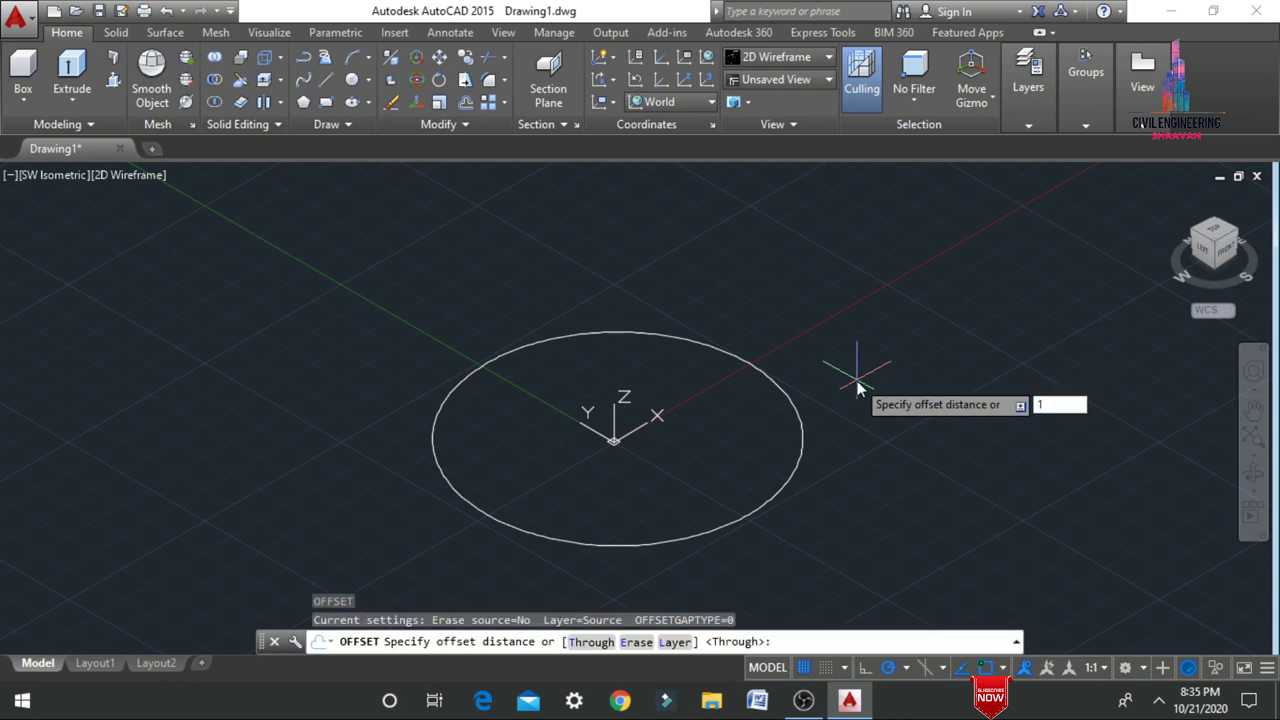
pyautogui.write('\'0"')
pyautogui.press('Return')
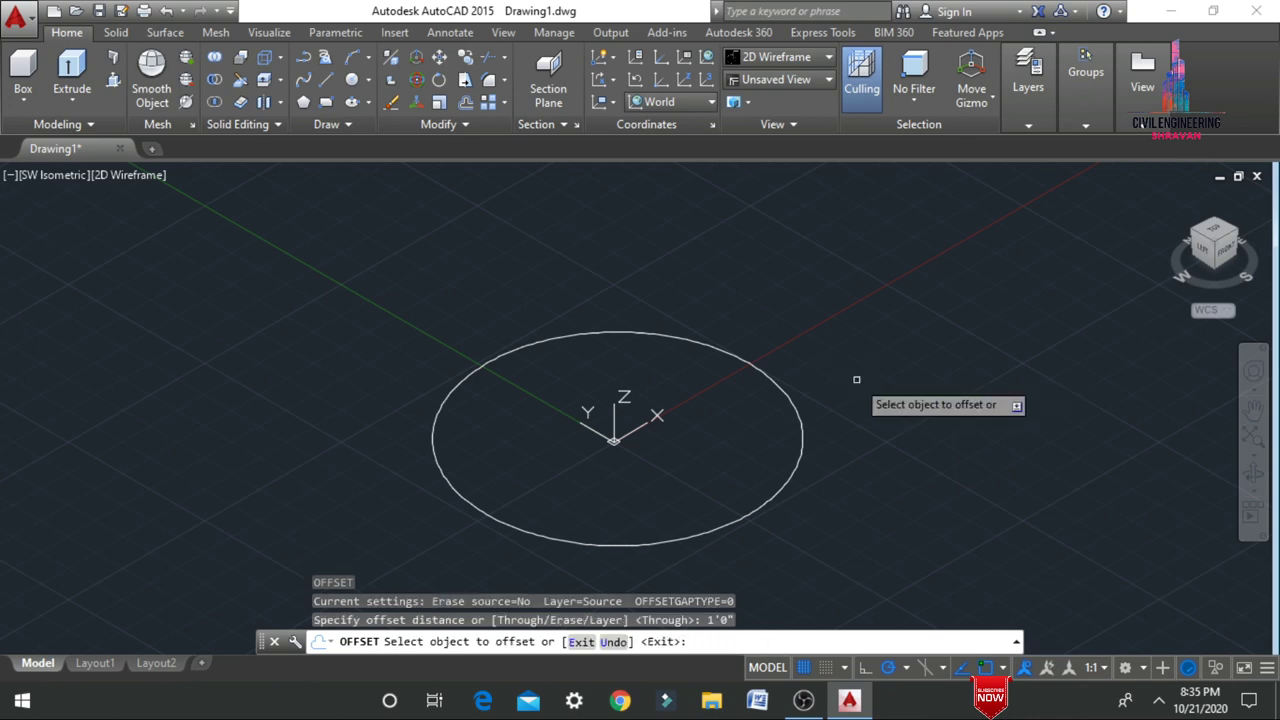
pyautogui.click(800, 432)
pyautogui.click(685, 455)
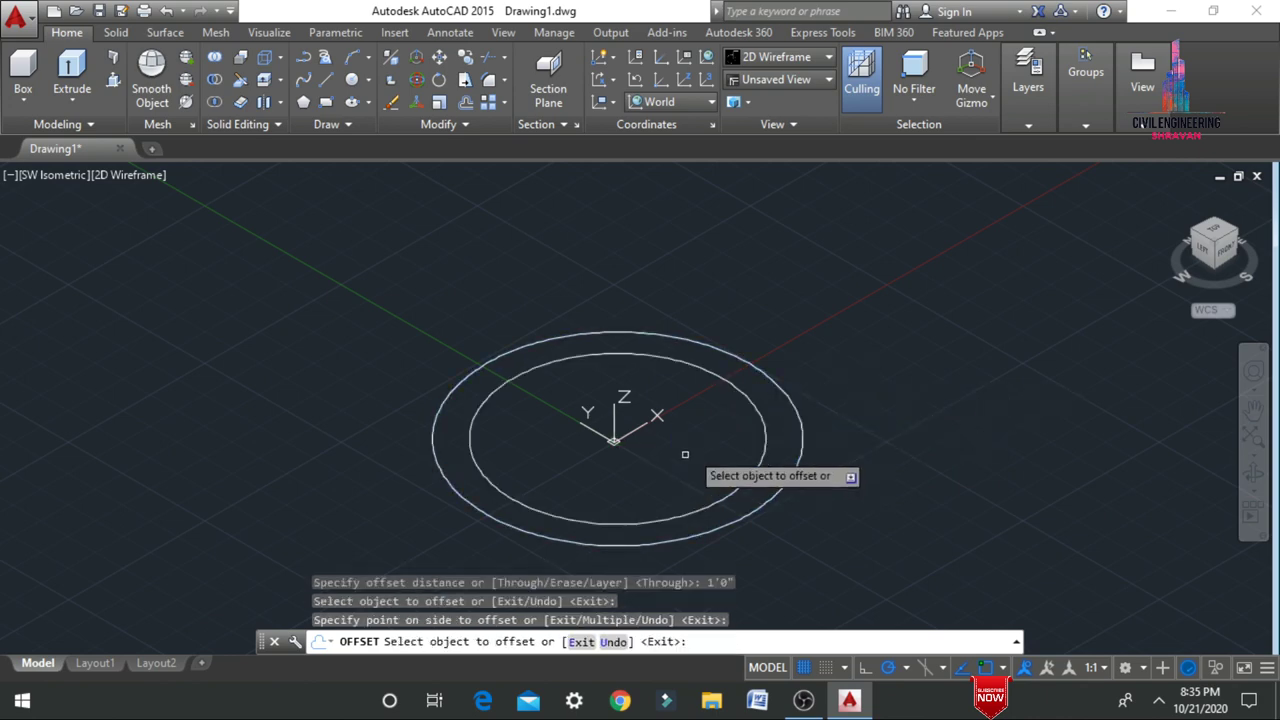
pyautogui.click(755, 406)
pyautogui.click(691, 439)
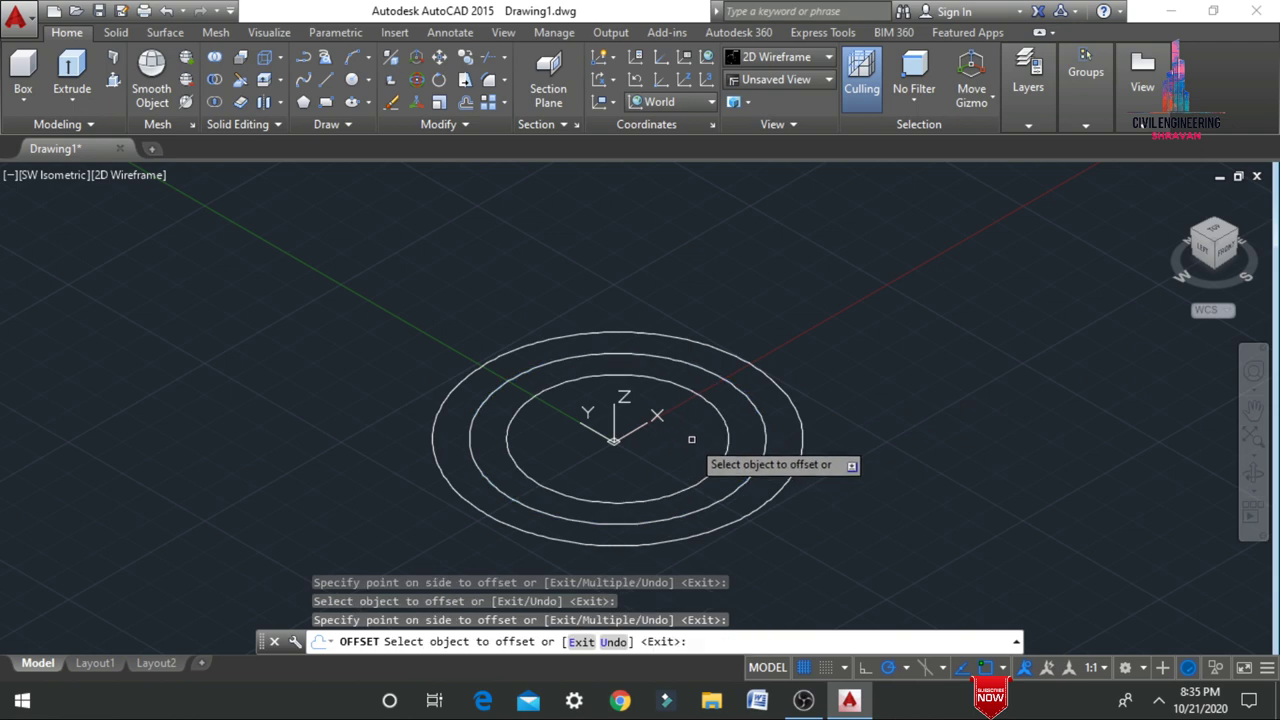
pyautogui.click(724, 430)
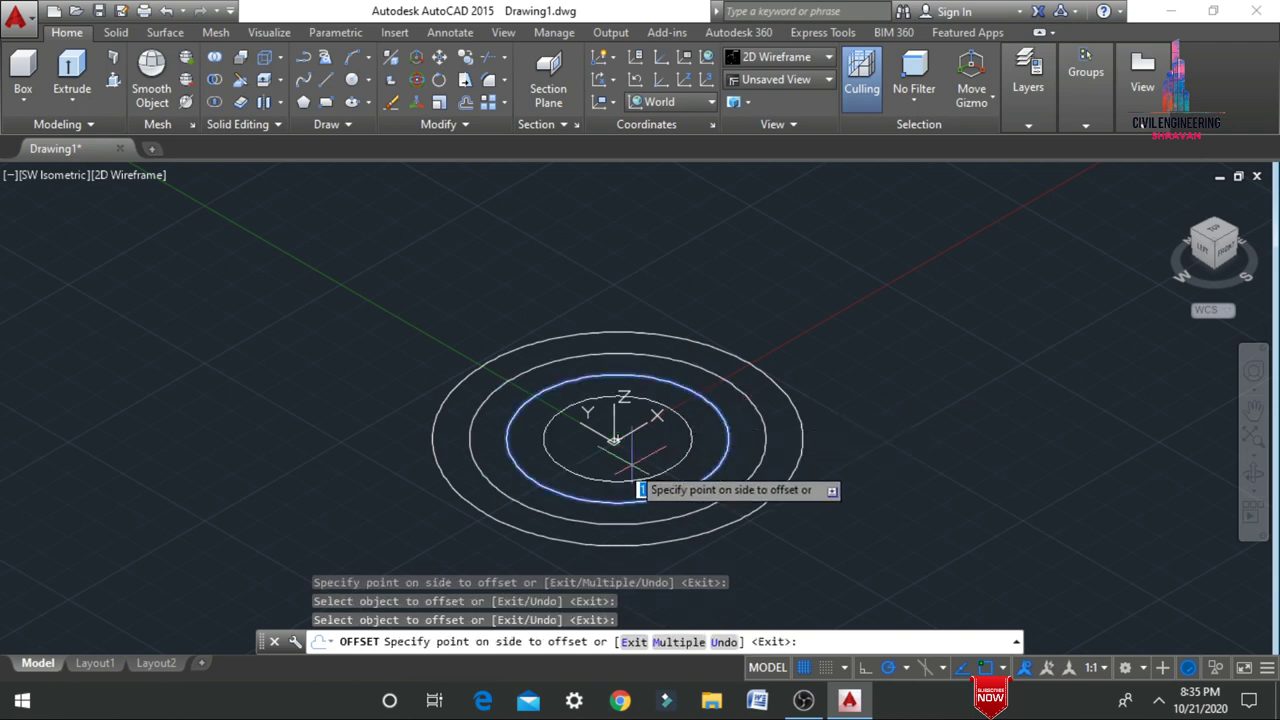
pyautogui.click(641, 490)
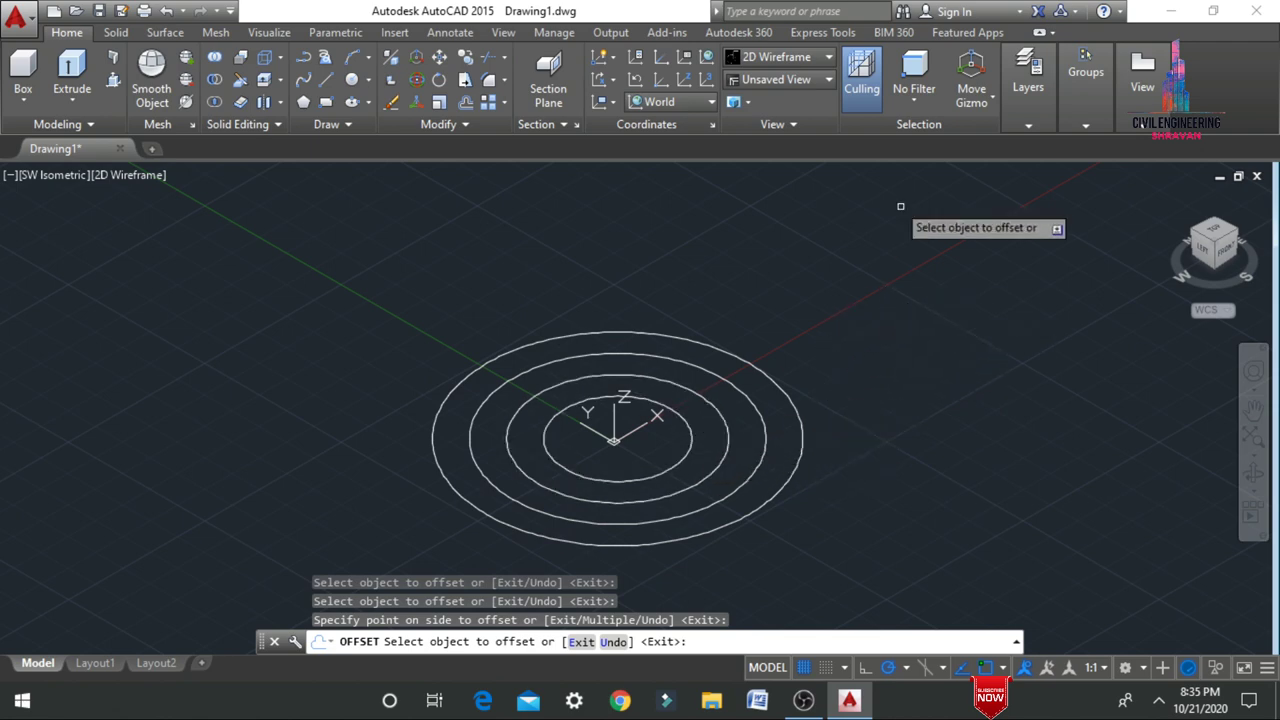
pyautogui.press('Escape')
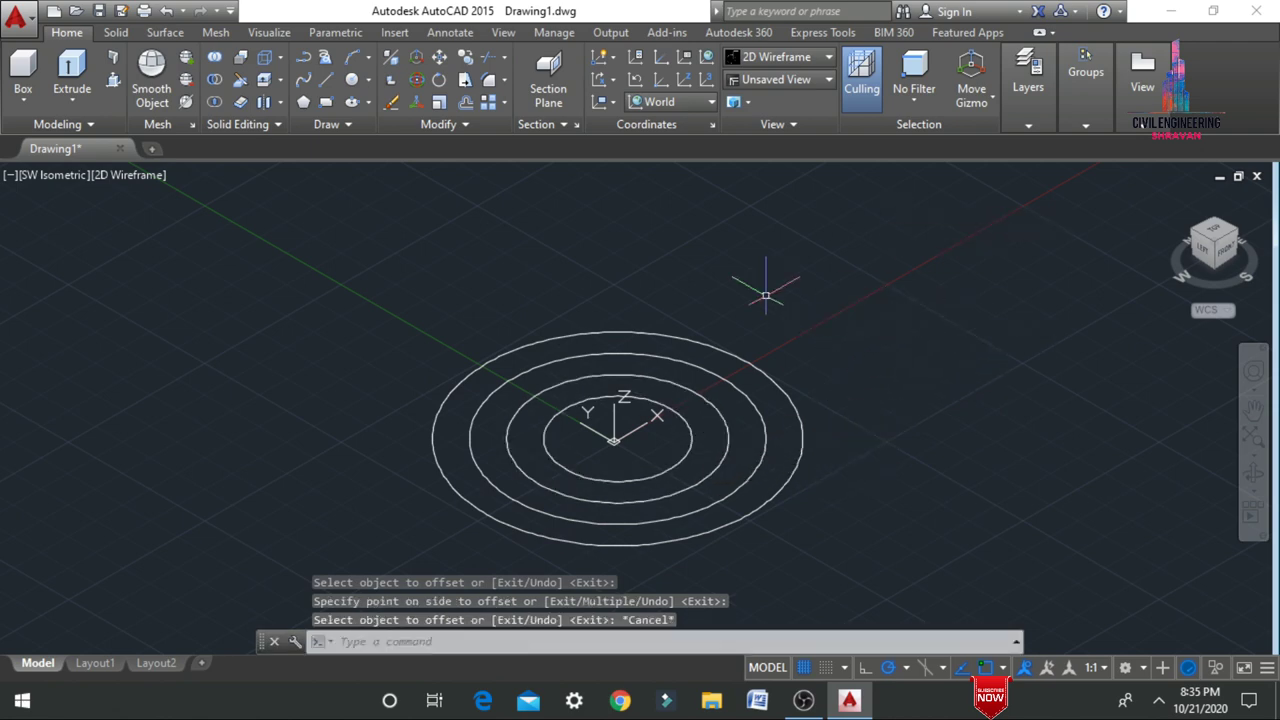
# Step: Move the outer 5'0" circle 7'0" straight up from its centre with Ortho on
pyautogui.scroll(-3, 699, 365)
pyautogui.scroll(3, 690, 330)
pyautogui.scroll(-2, 722, 300)
pyautogui.write('M')
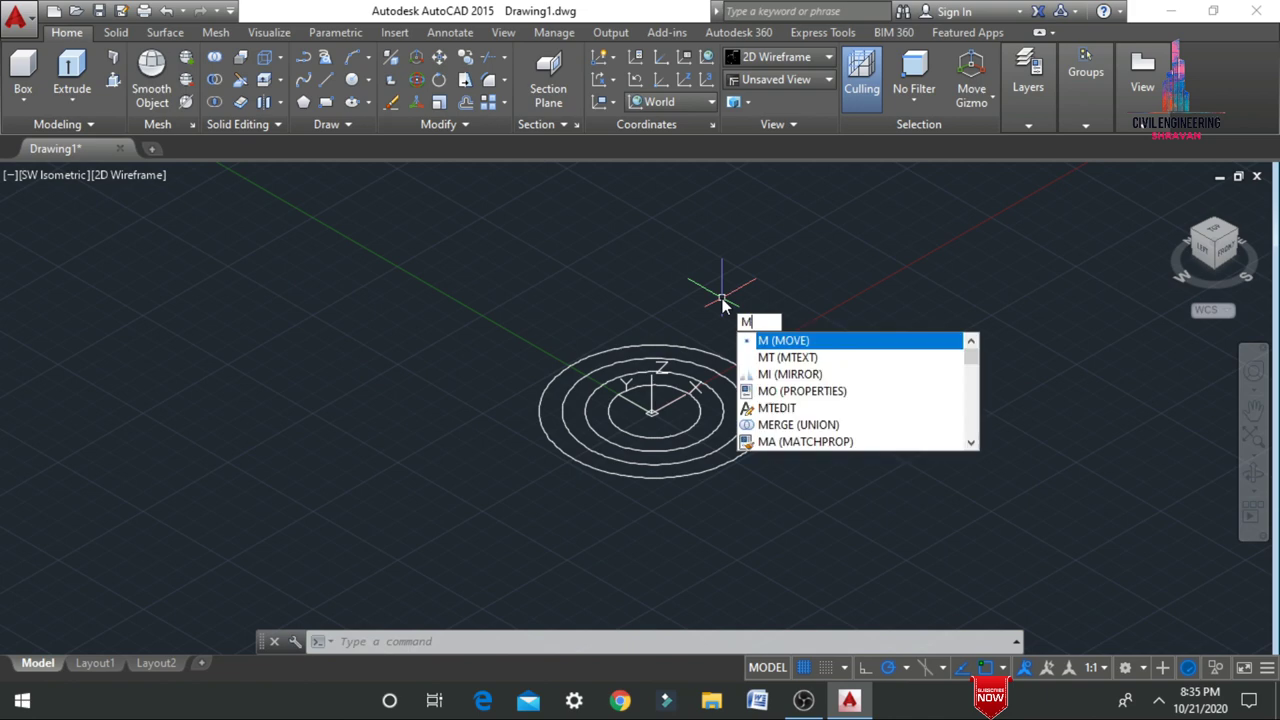
pyautogui.press('Return')
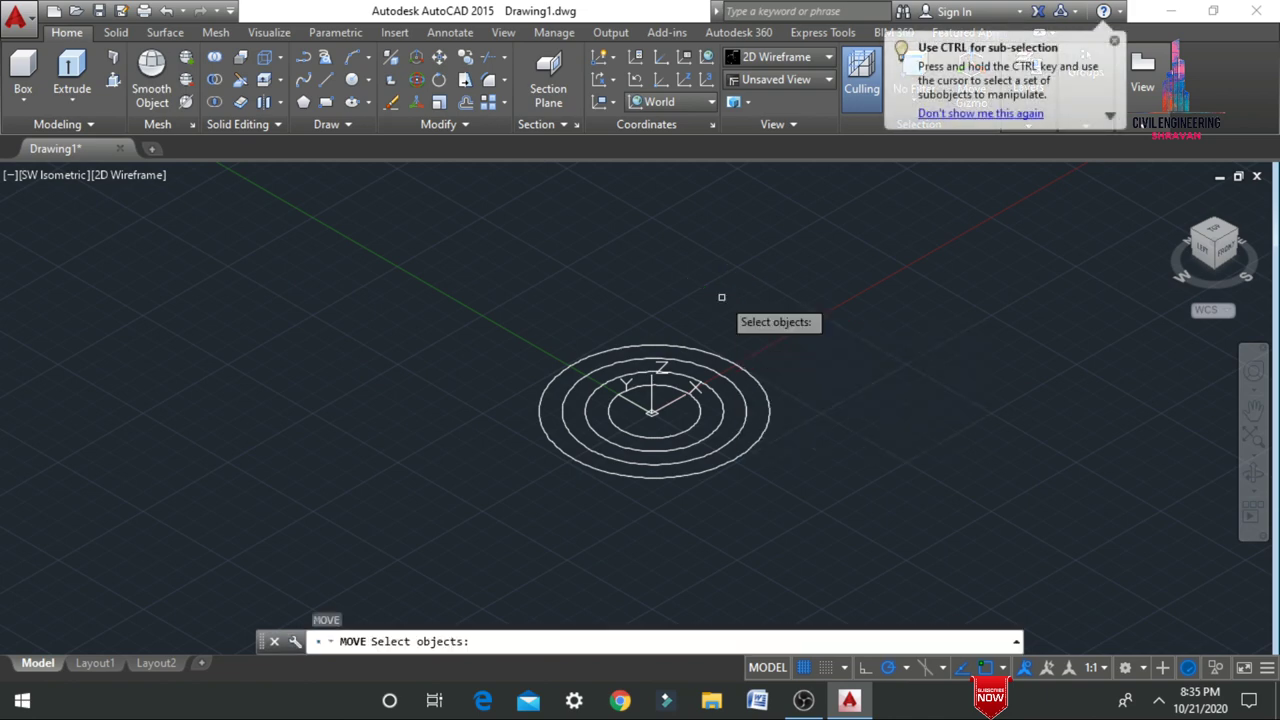
pyautogui.click(768, 411)
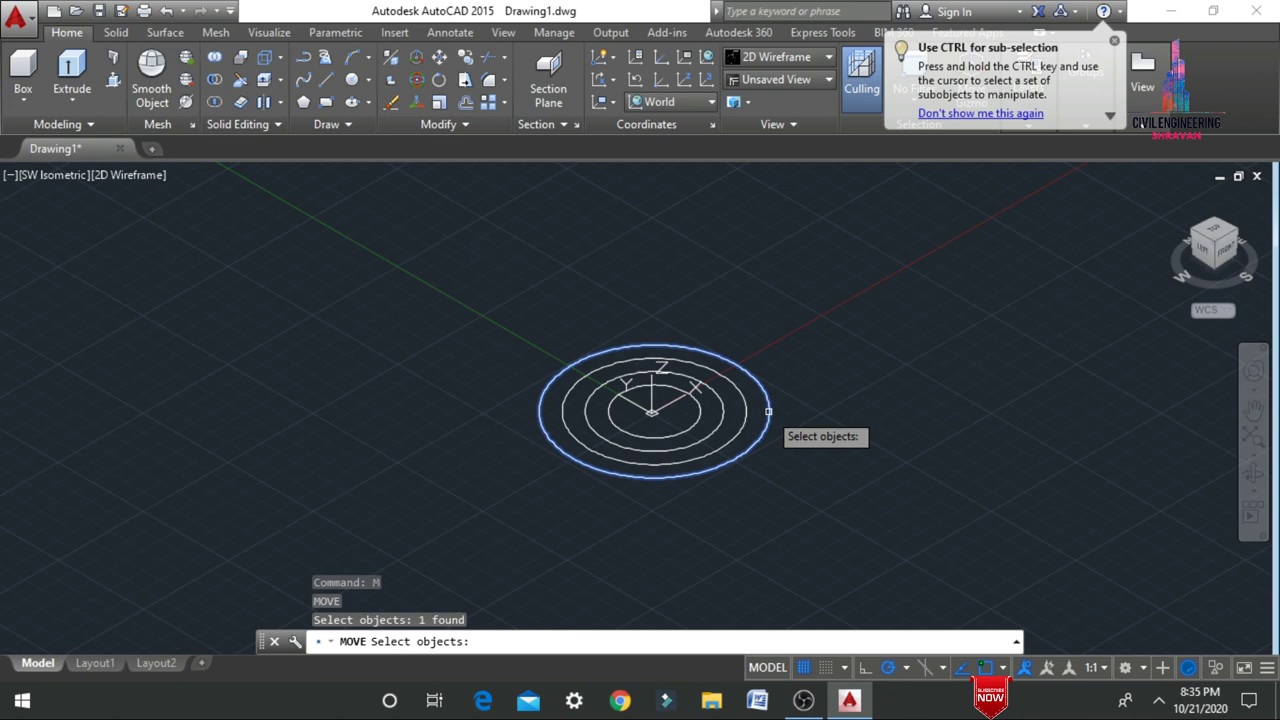
pyautogui.press('Return')
pyautogui.click(768, 411)
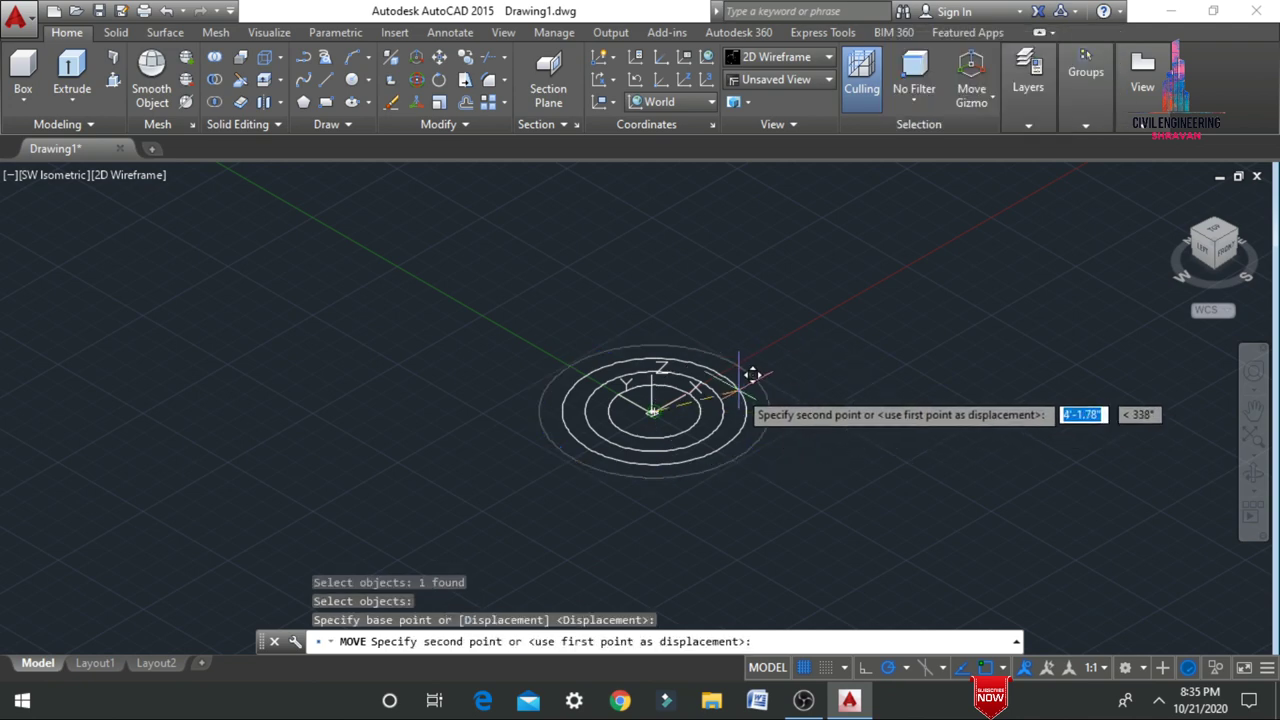
pyautogui.scroll(-3, 598, 442)
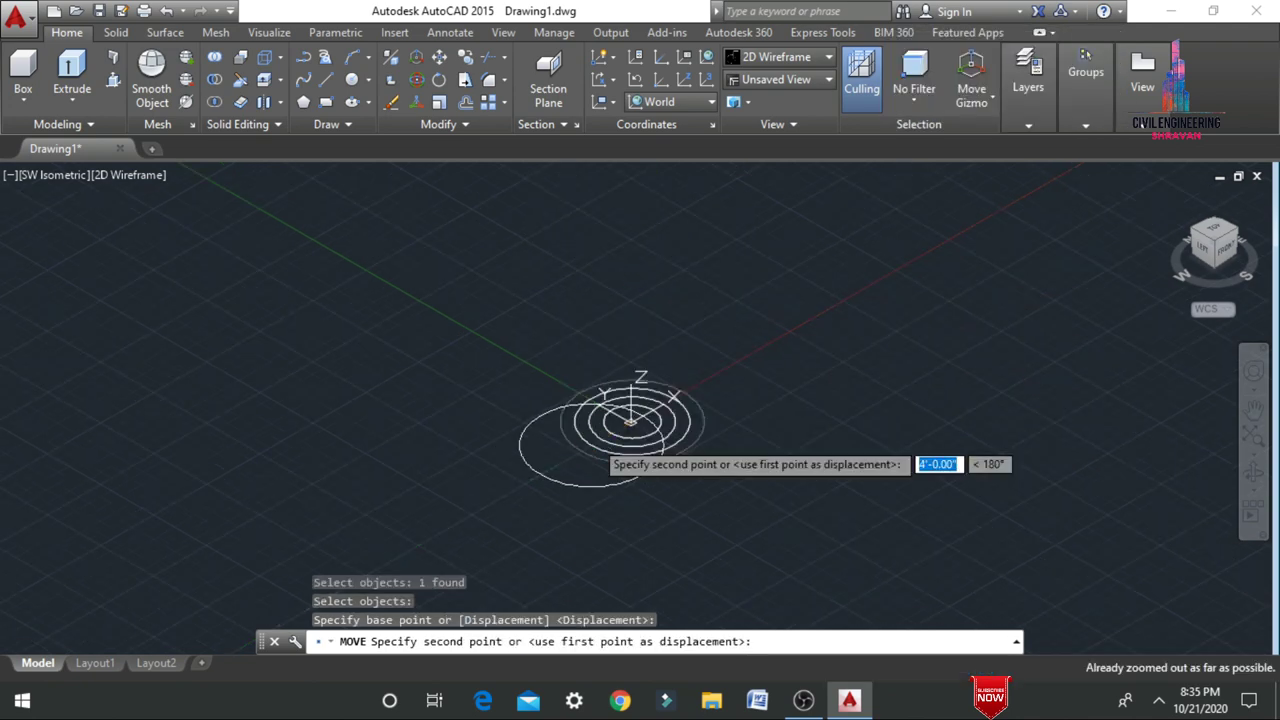
pyautogui.press('F8')
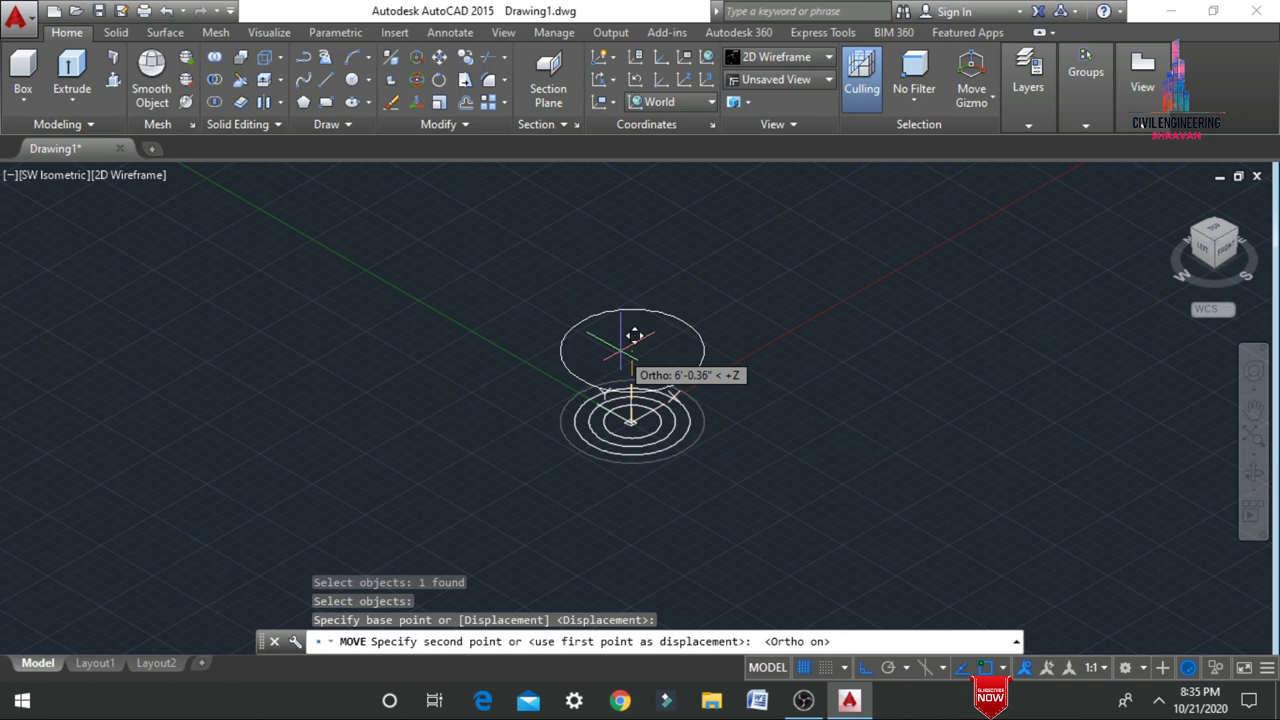
pyautogui.write('7')
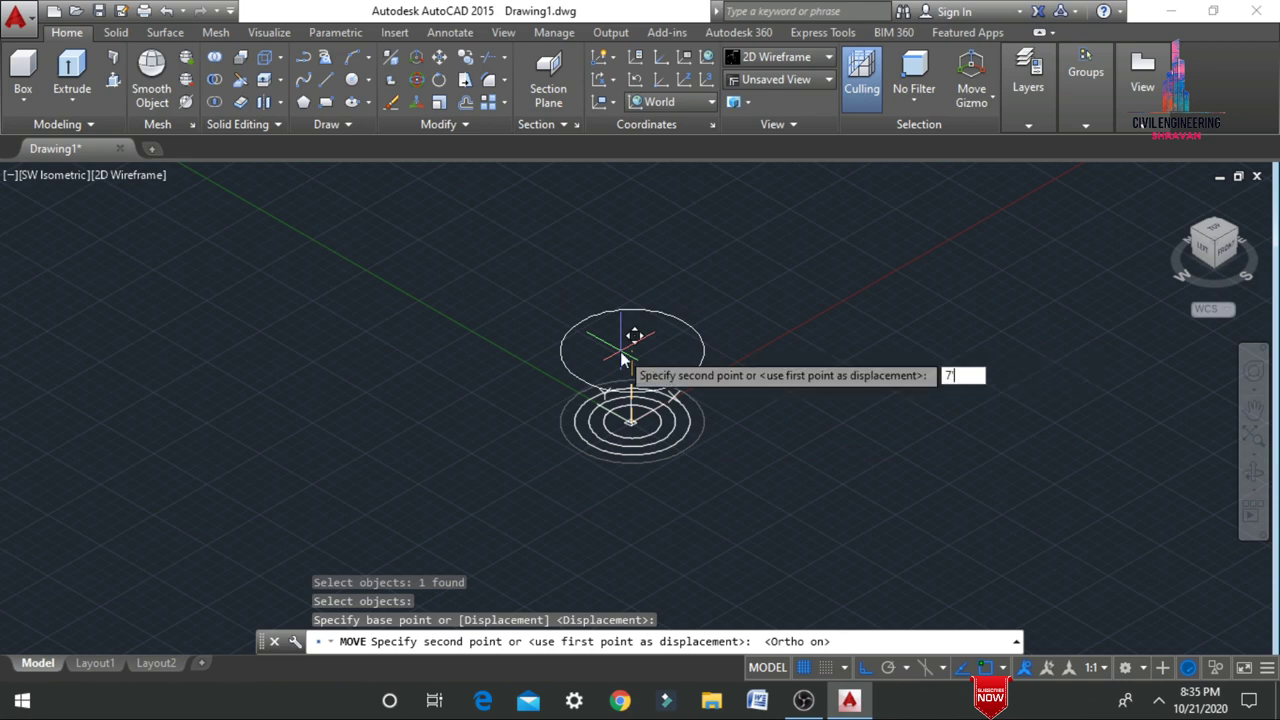
pyautogui.write('\'0"')
pyautogui.press('Return')
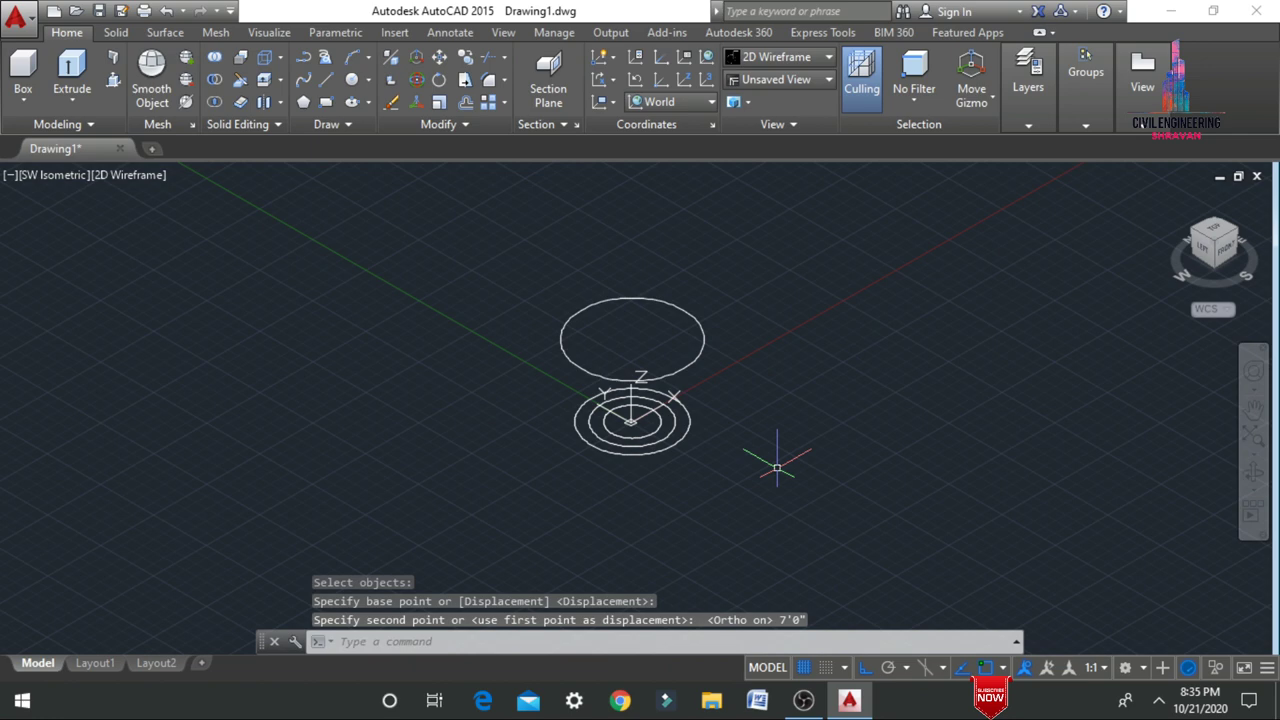
pyautogui.hotkey('ctrl', 'z')
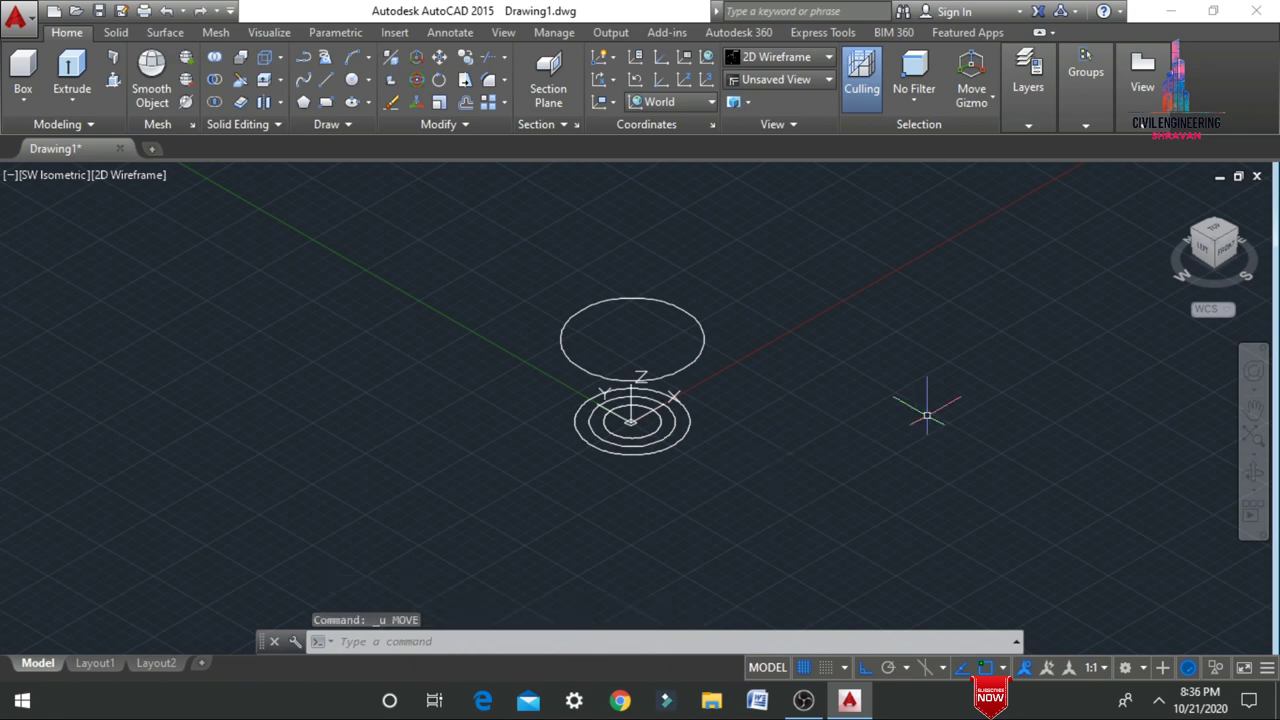
# Step: Move the smallest circle 13'0" straight up from its centre
pyautogui.write('m')
pyautogui.press('Return')
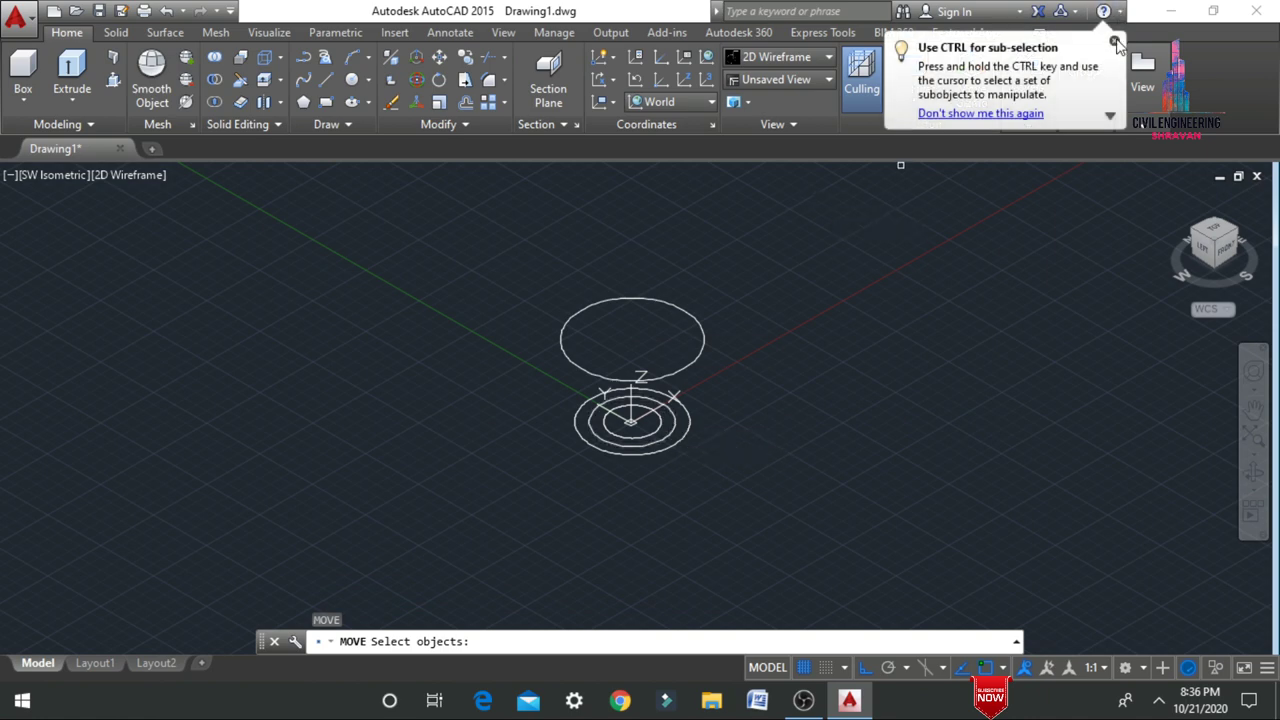
pyautogui.click(1115, 43)
pyautogui.click(658, 427)
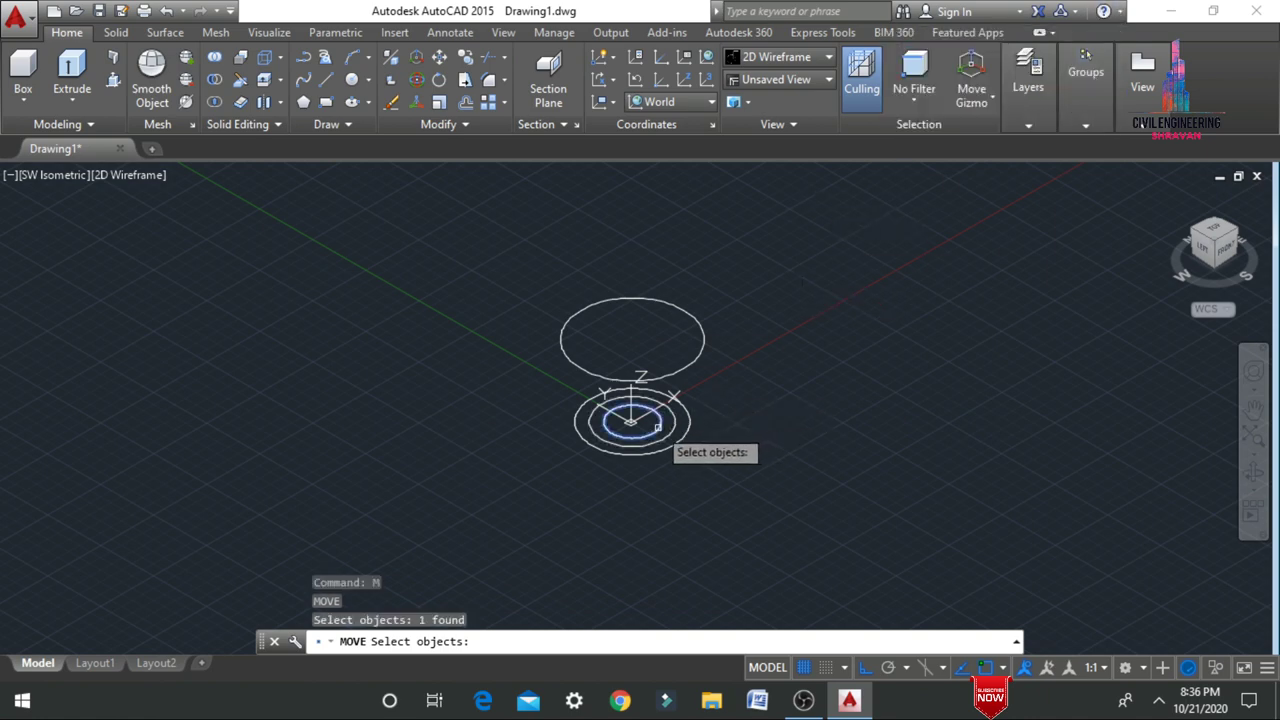
pyautogui.press('Return')
pyautogui.click(630, 420)
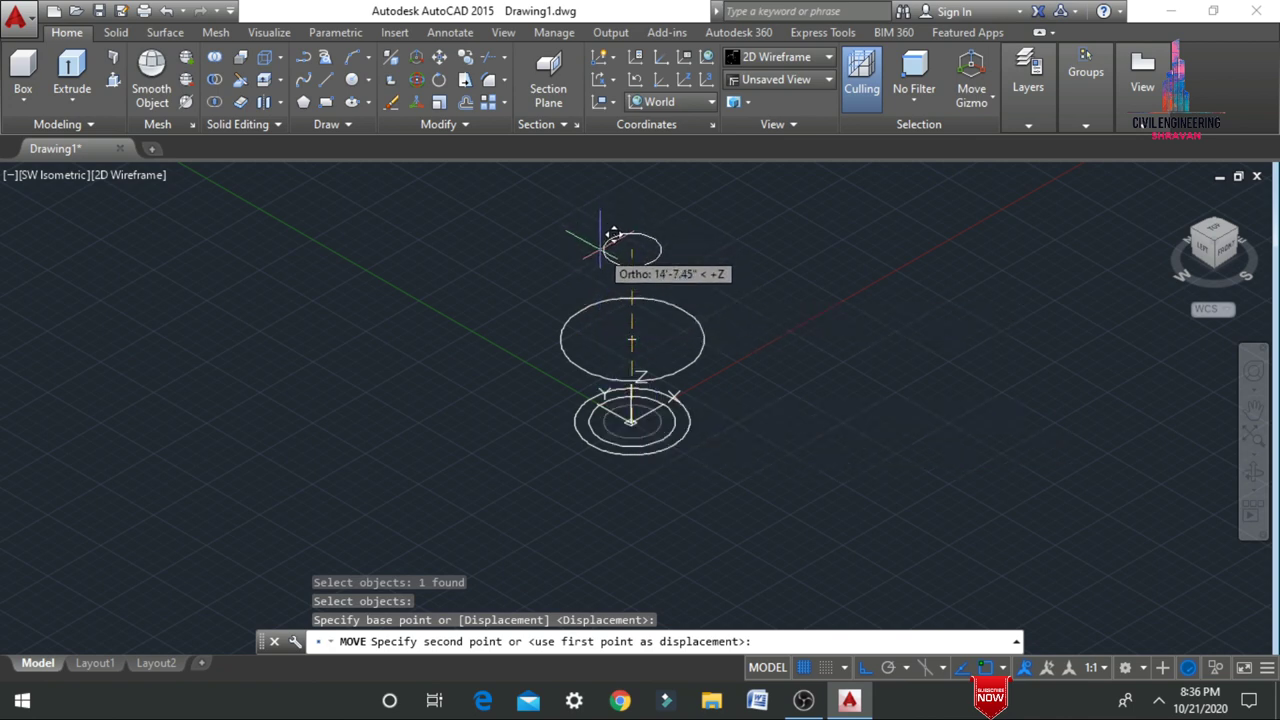
pyautogui.write('13')
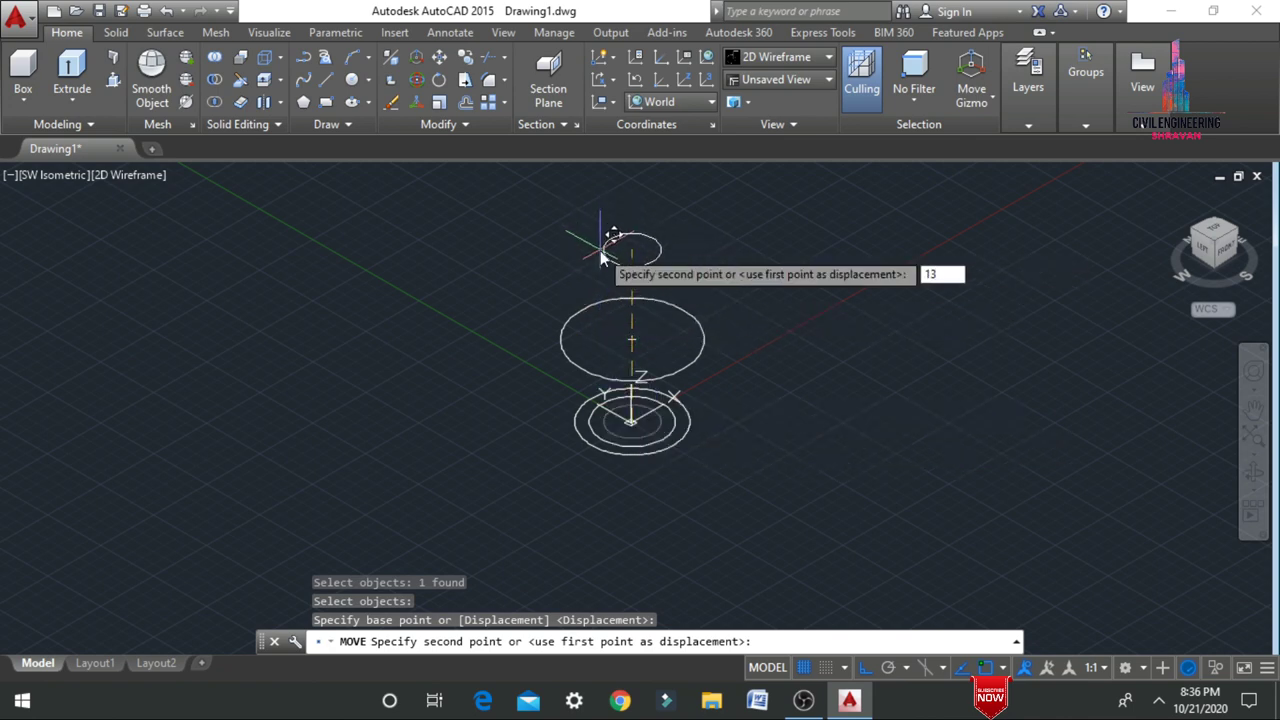
pyautogui.write('\'0"')
pyautogui.press('Return')
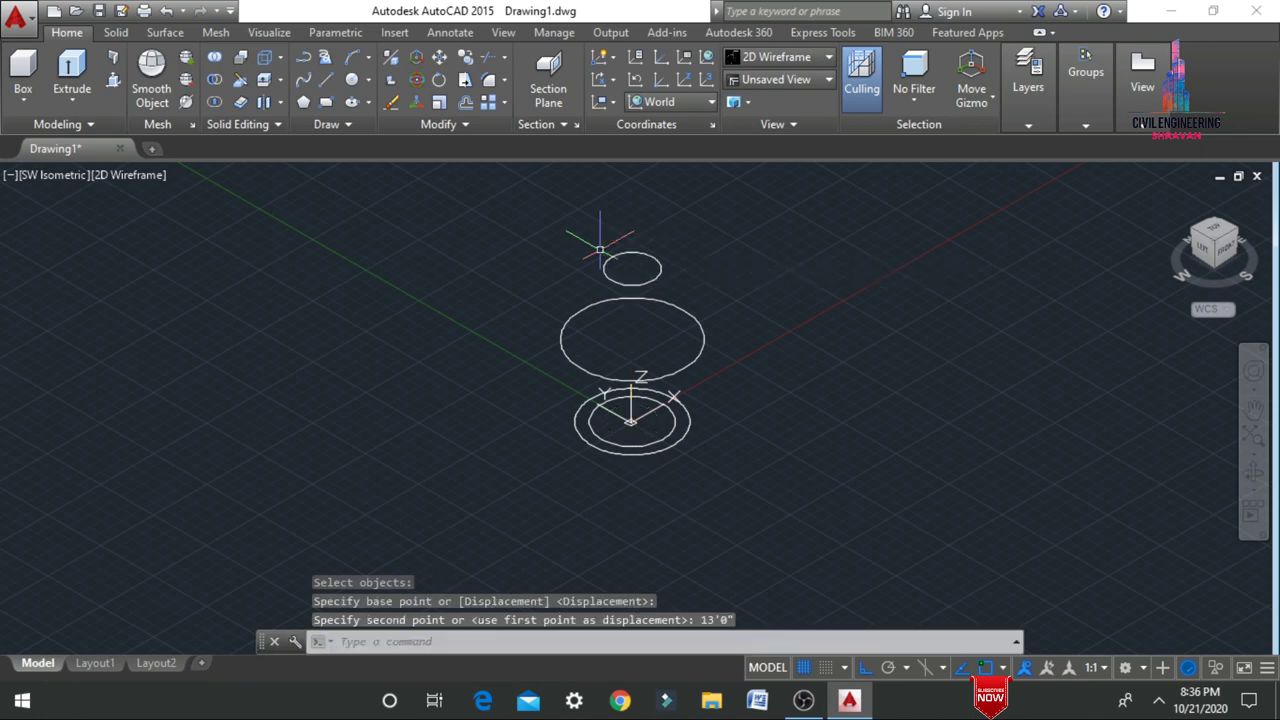
# Step: Move the next-smallest circle 18' straight up from its centre
pyautogui.press('Return')
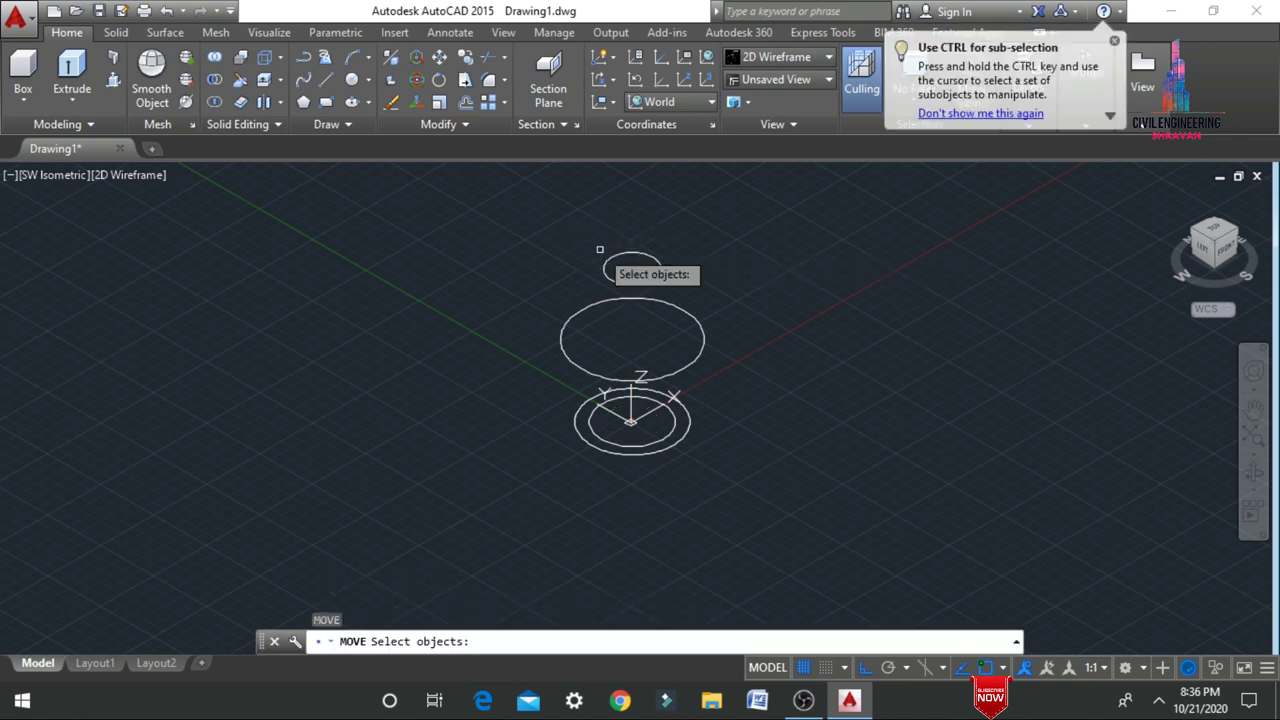
pyautogui.click(673, 422)
pyautogui.press('Return')
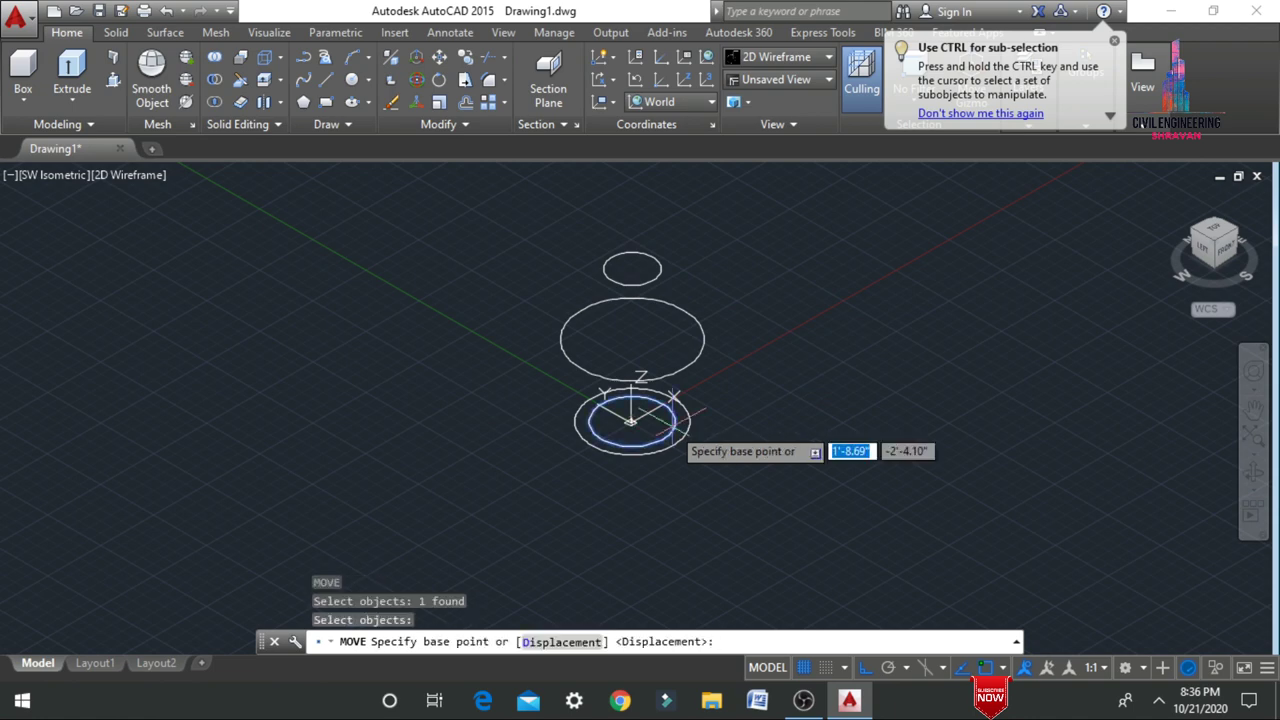
pyautogui.click(631, 421)
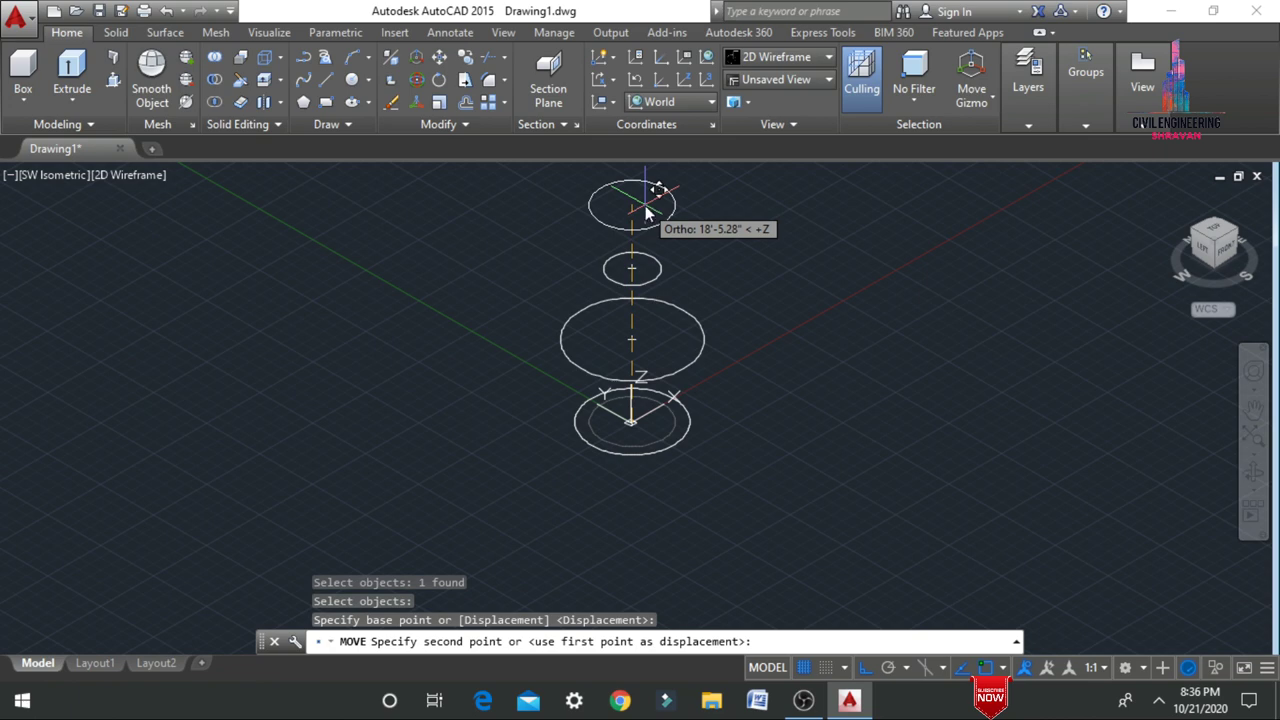
pyautogui.write("18'0")
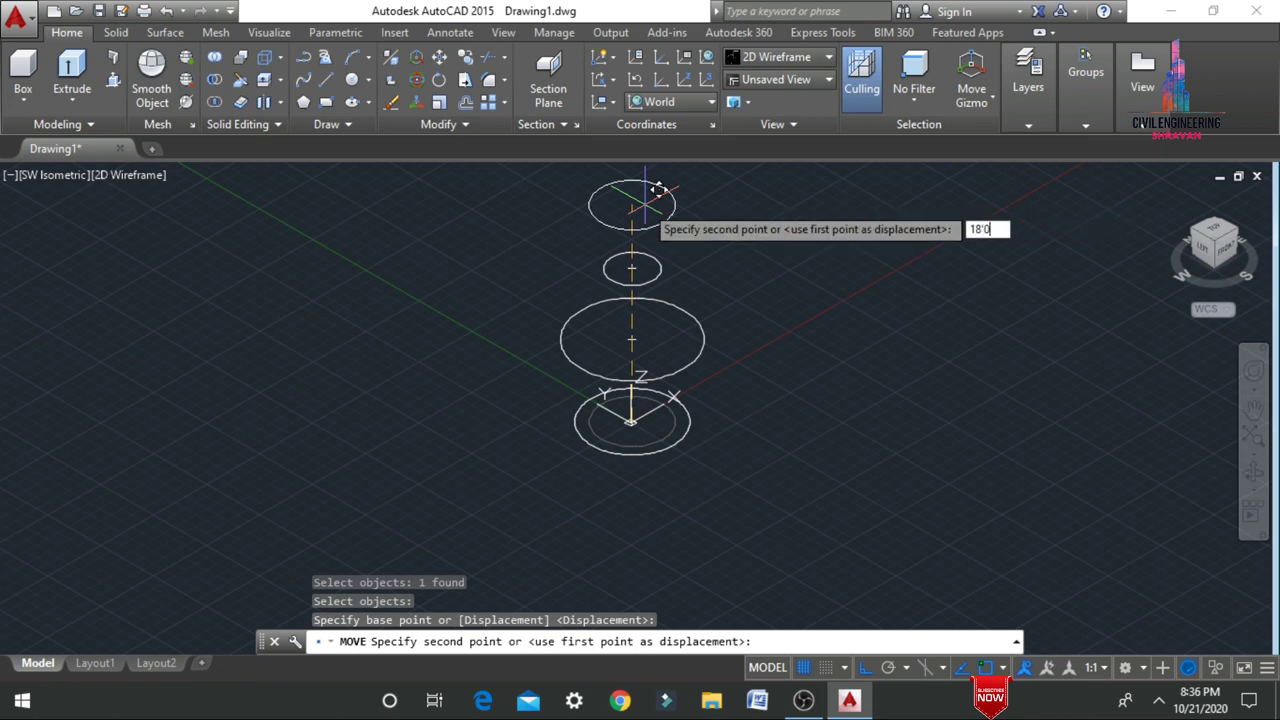
pyautogui.press('Return')
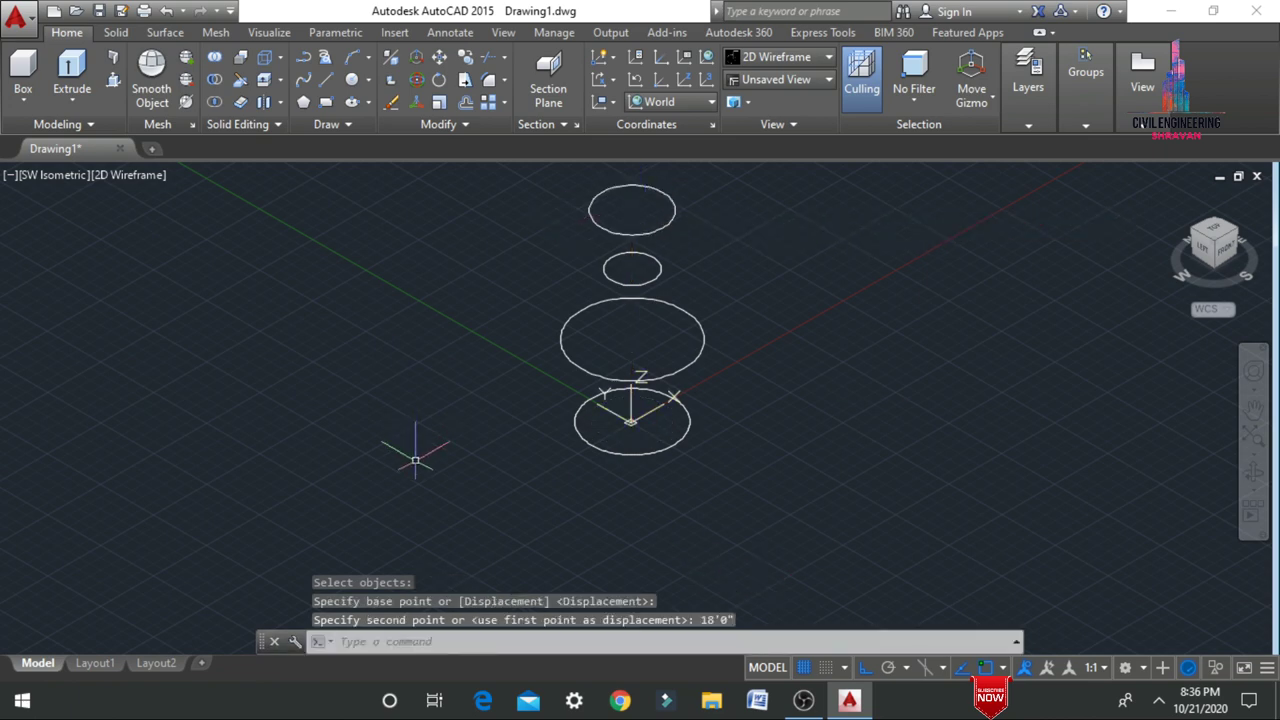
pyautogui.scroll(-2, 414, 457)
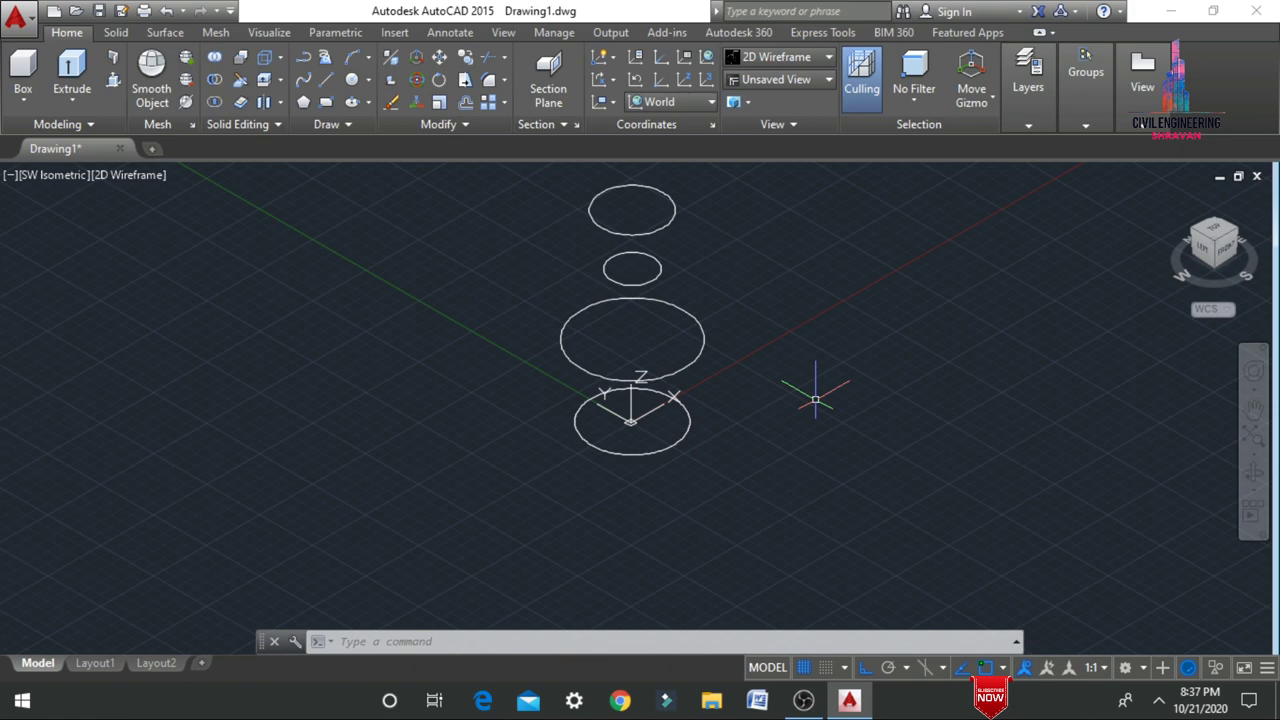
# Step: Loft a surface through the four circles, bottom to top, using cross sections only
pyautogui.write('LO')
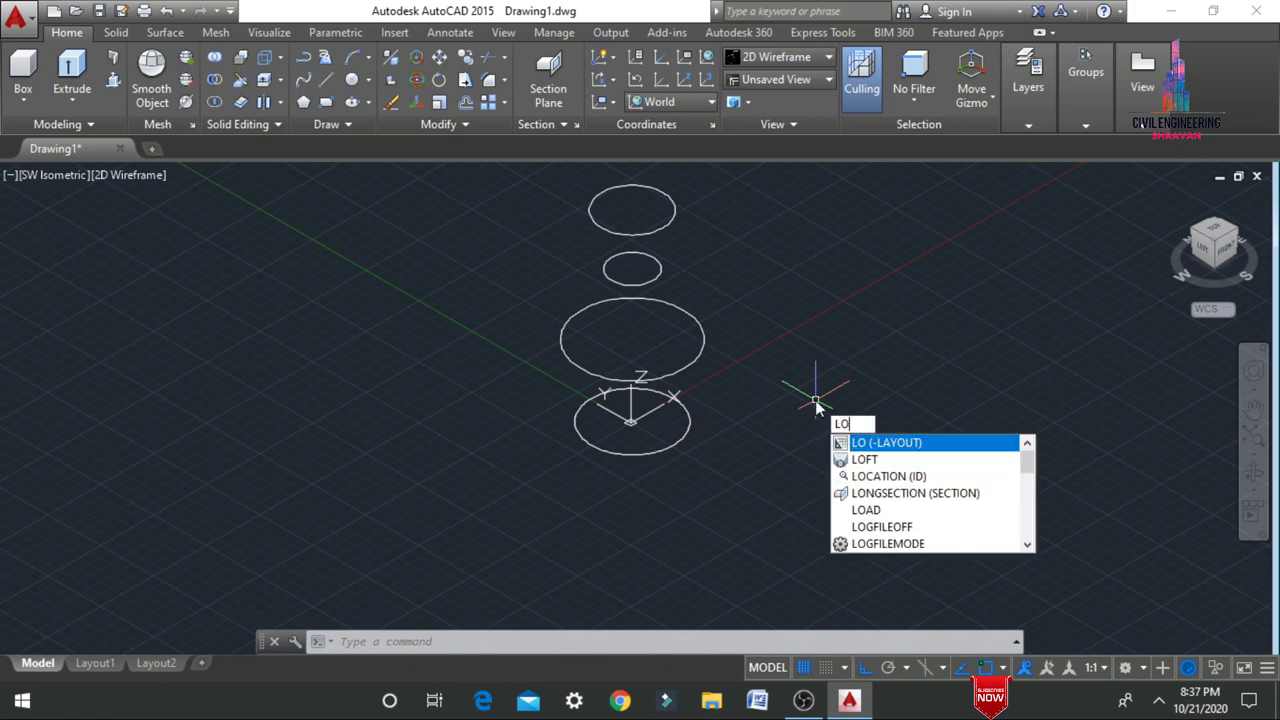
pyautogui.write('FT')
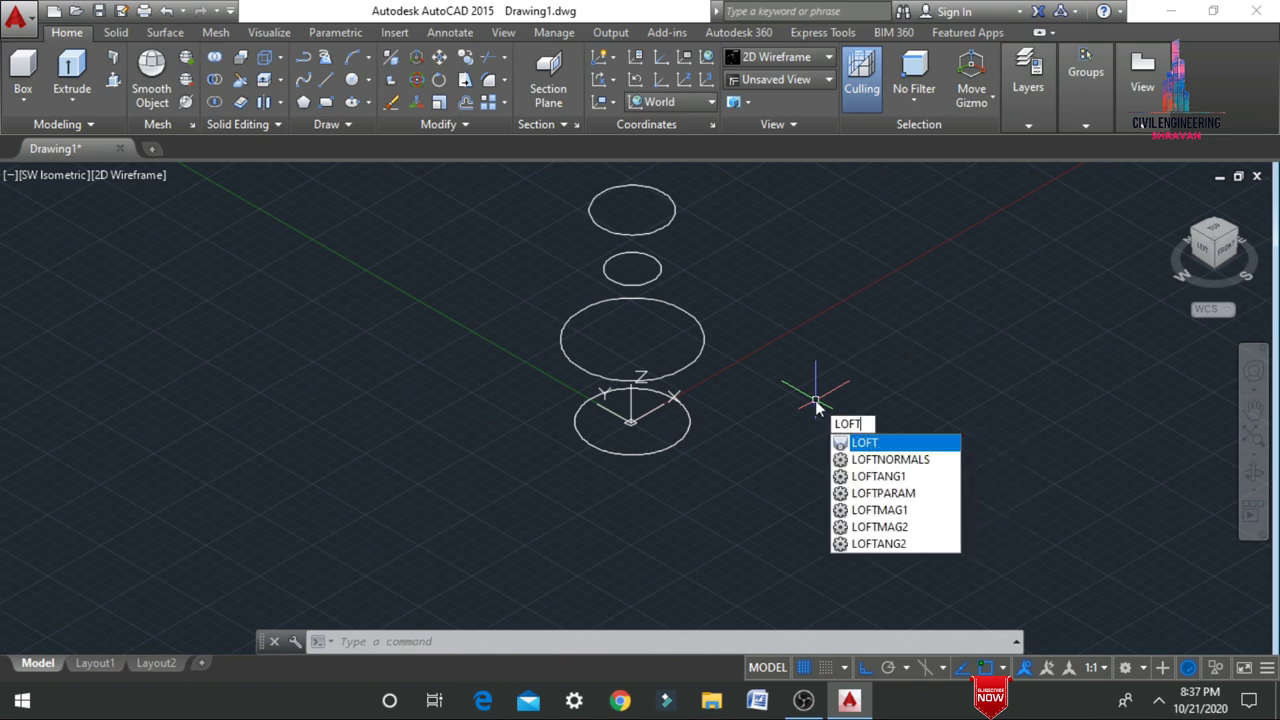
pyautogui.press('Return')
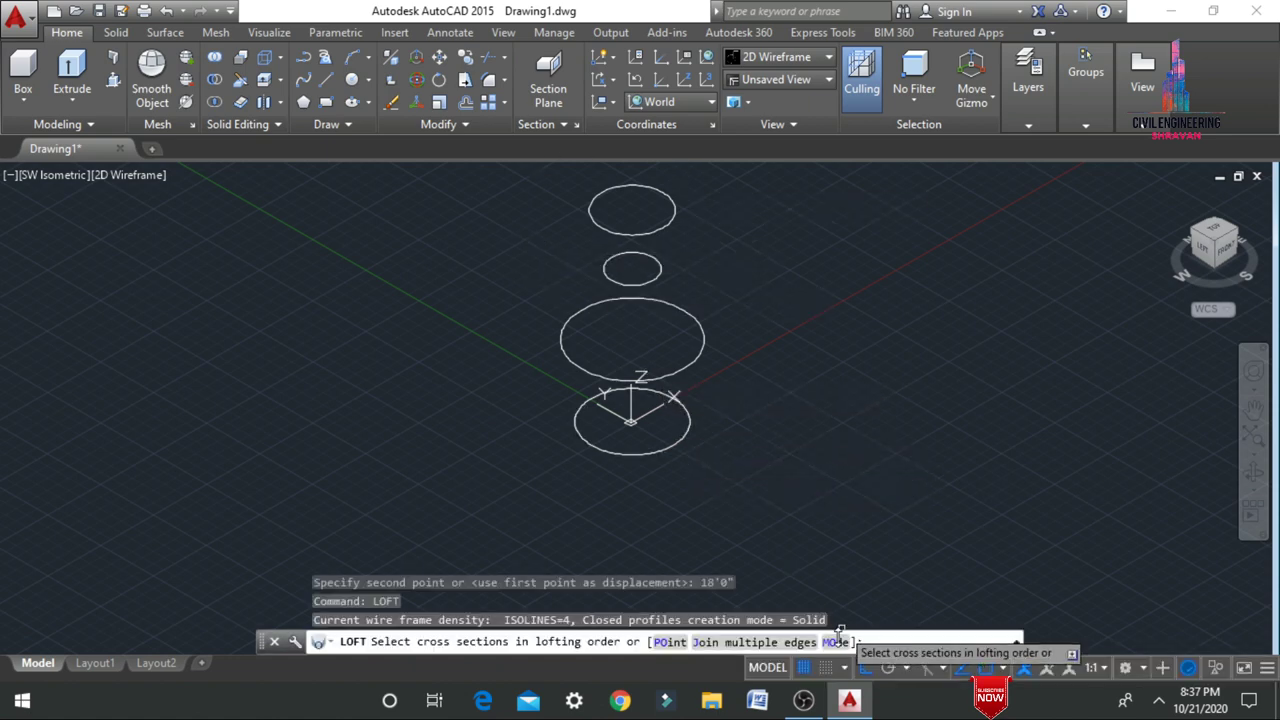
pyautogui.click(835, 641)
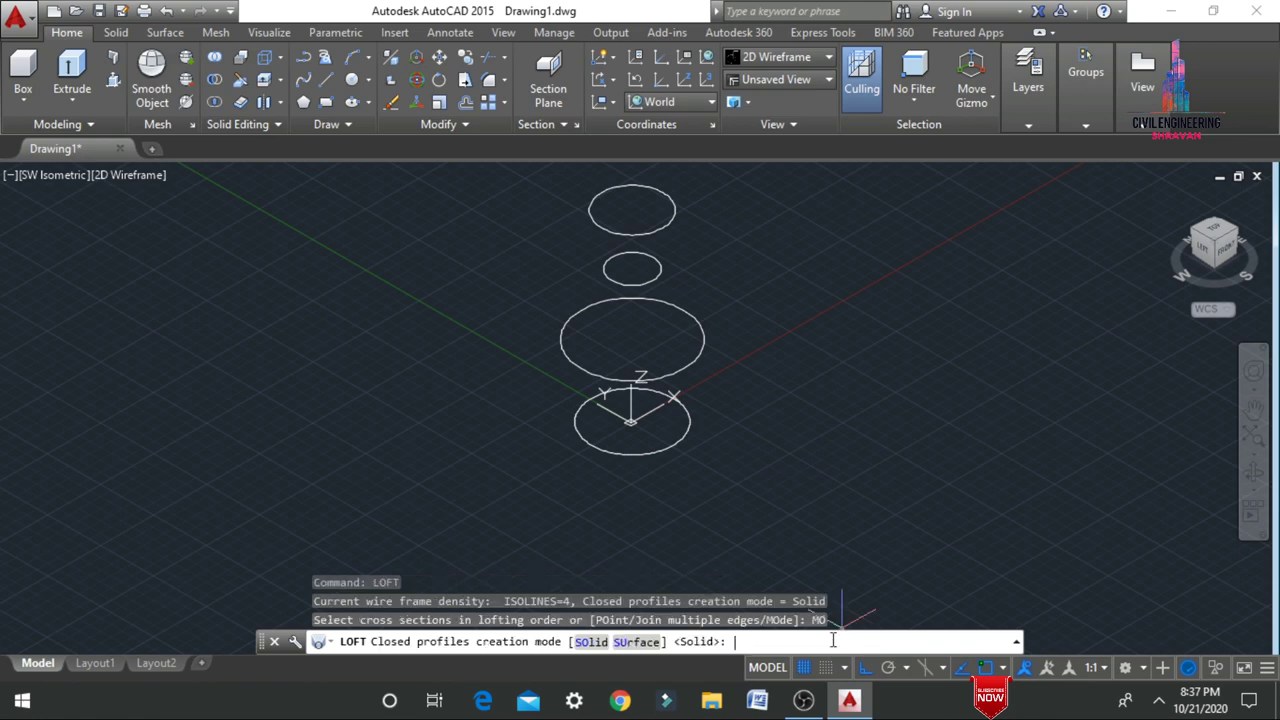
pyautogui.click(636, 641)
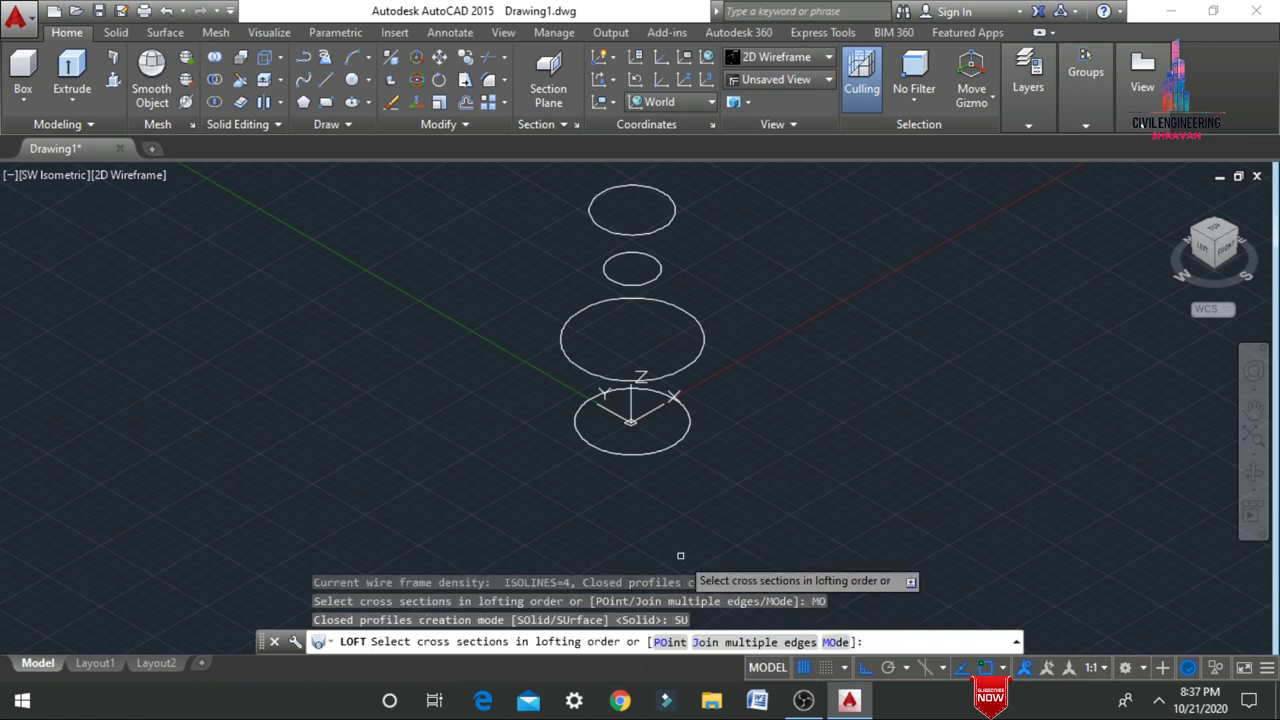
pyautogui.click(646, 455)
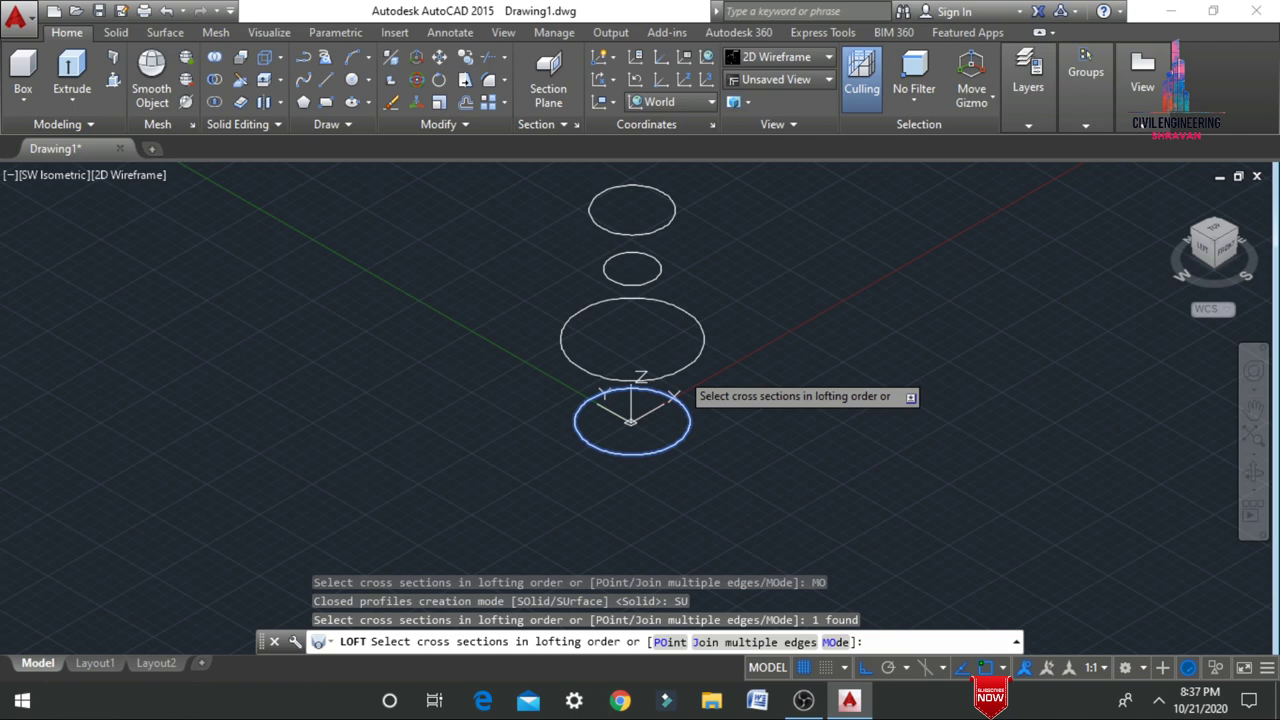
pyautogui.click(686, 374)
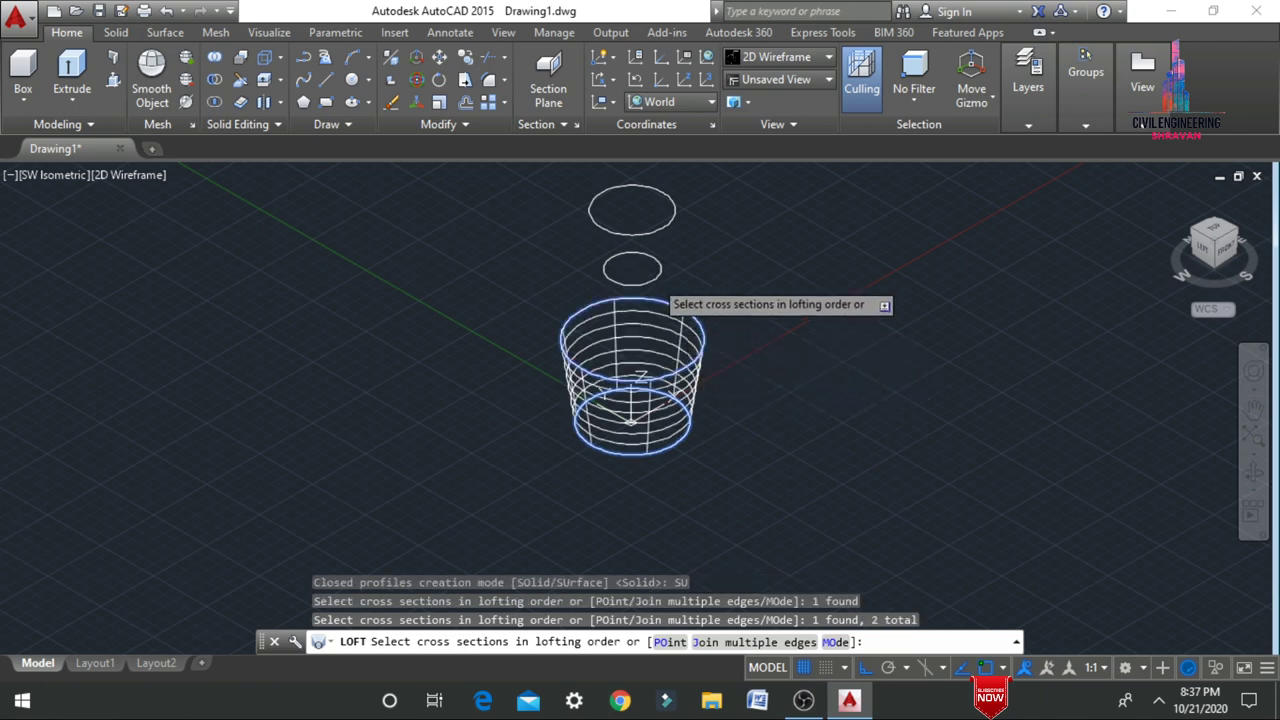
pyautogui.click(655, 279)
pyautogui.click(668, 223)
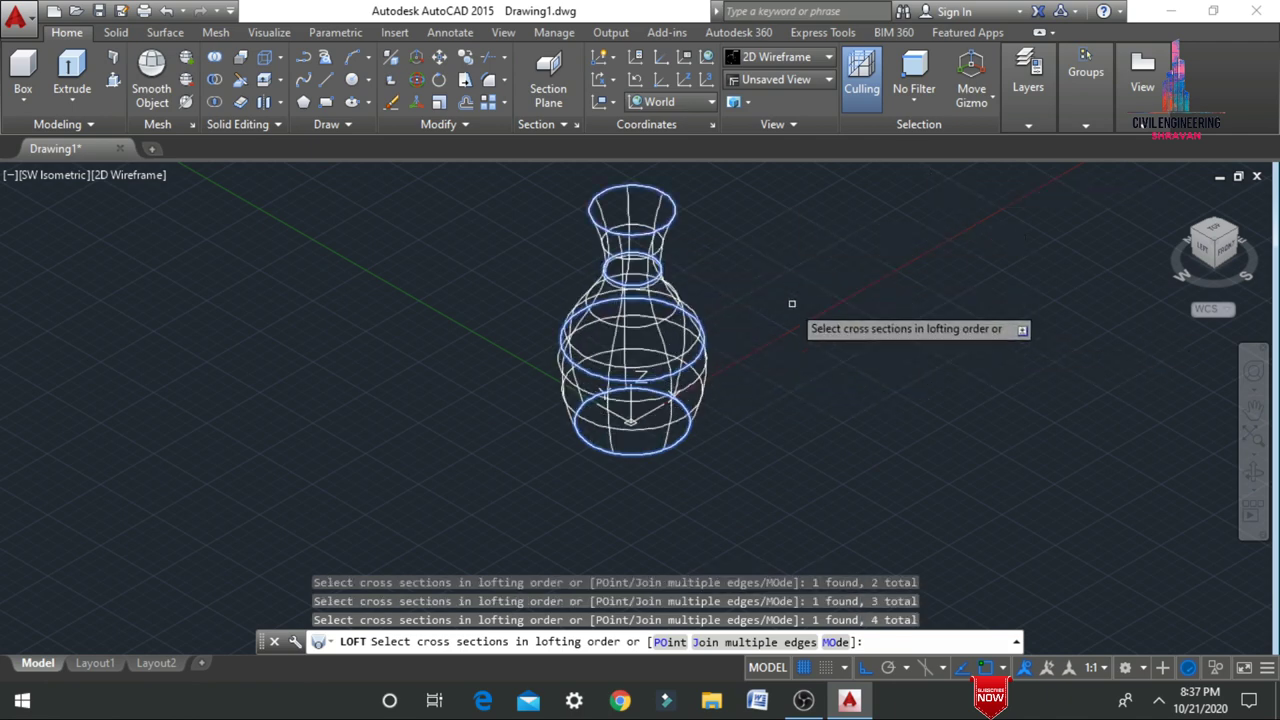
pyautogui.press('Return')
pyautogui.click(845, 390)
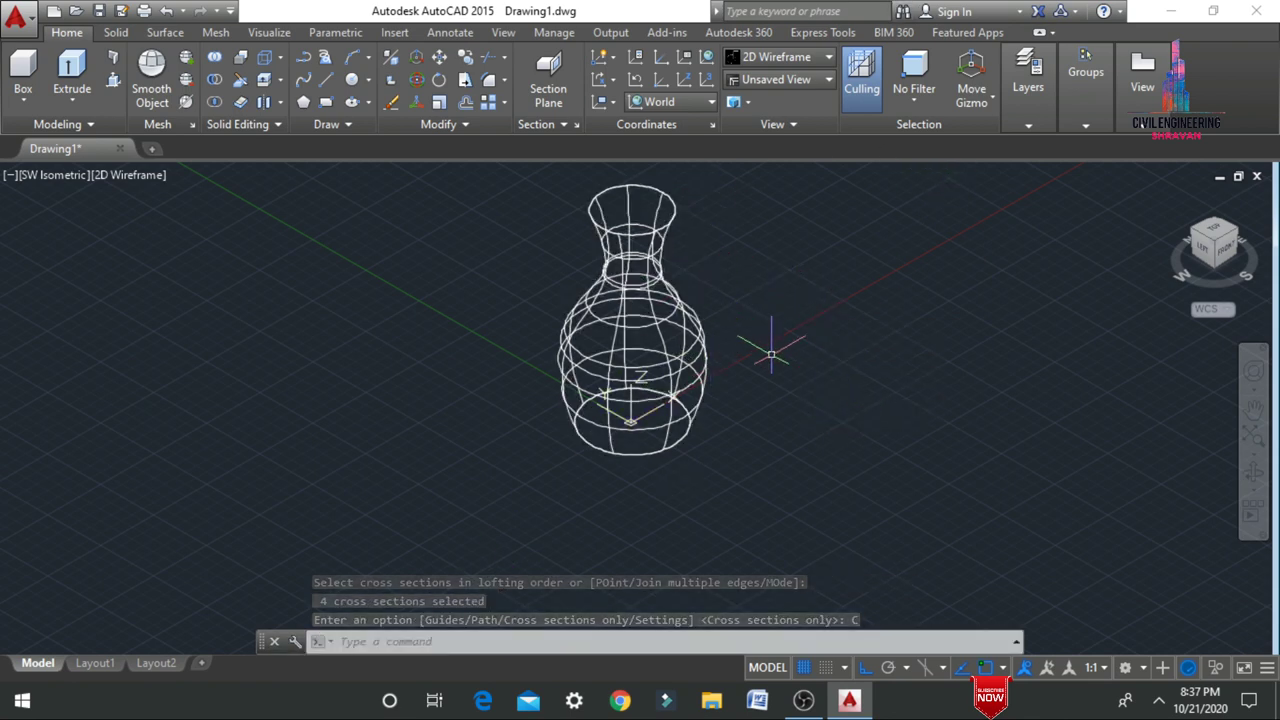
# Step: Apply the Realistic visual style and orbit around the vase to inspect it
pyautogui.keyDown('shift'); pyautogui.moveTo(630, 420); pyautogui.dragTo(718, 483, button='middle'); pyautogui.keyUp('shift')
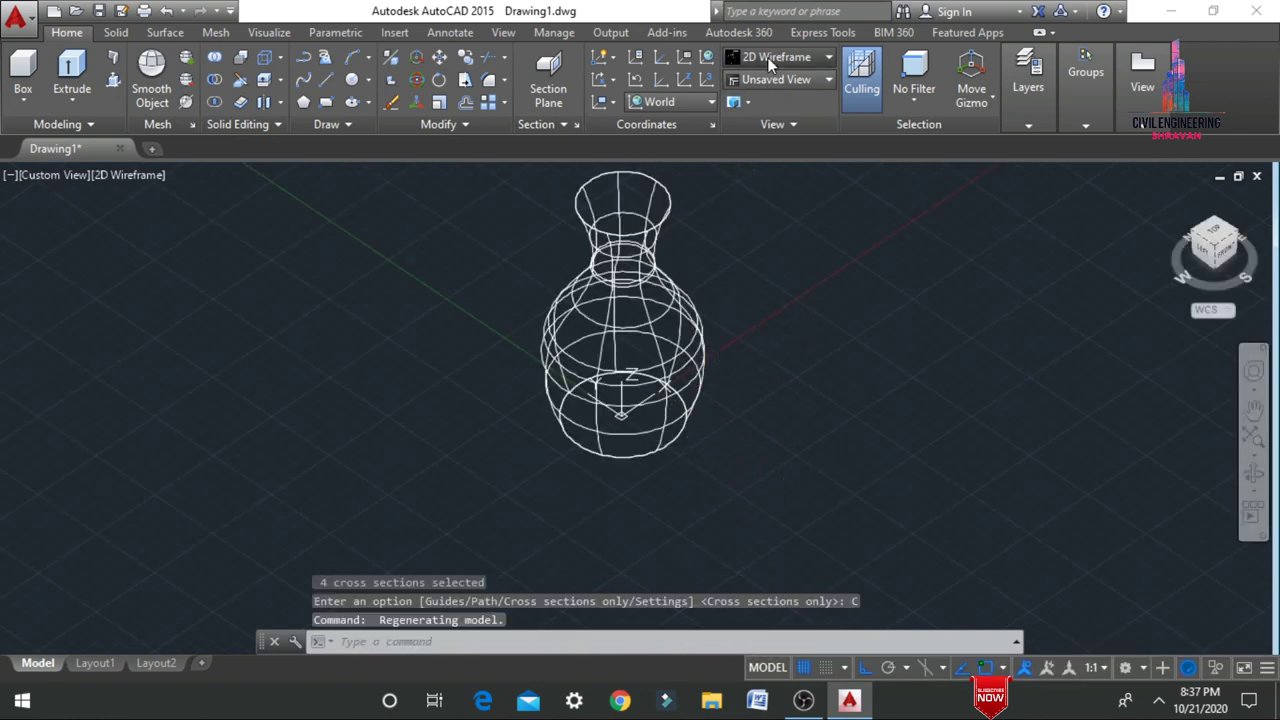
pyautogui.click(829, 58)
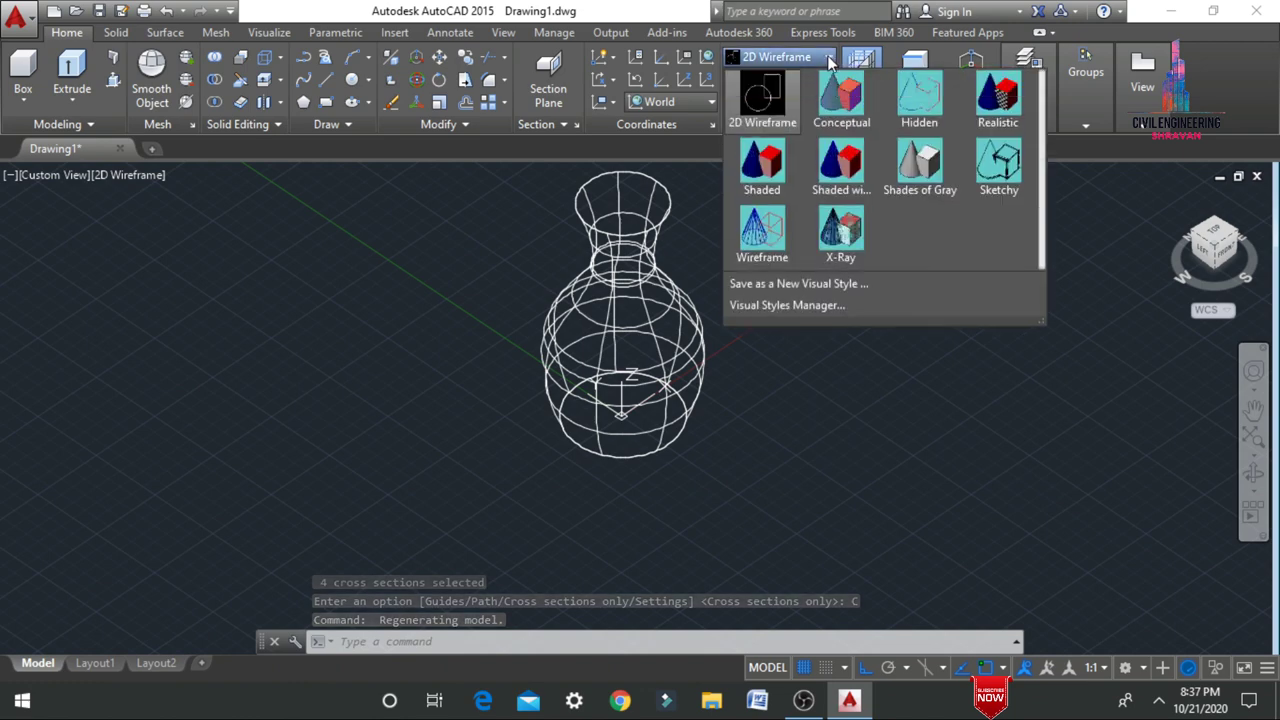
pyautogui.click(1019, 113)
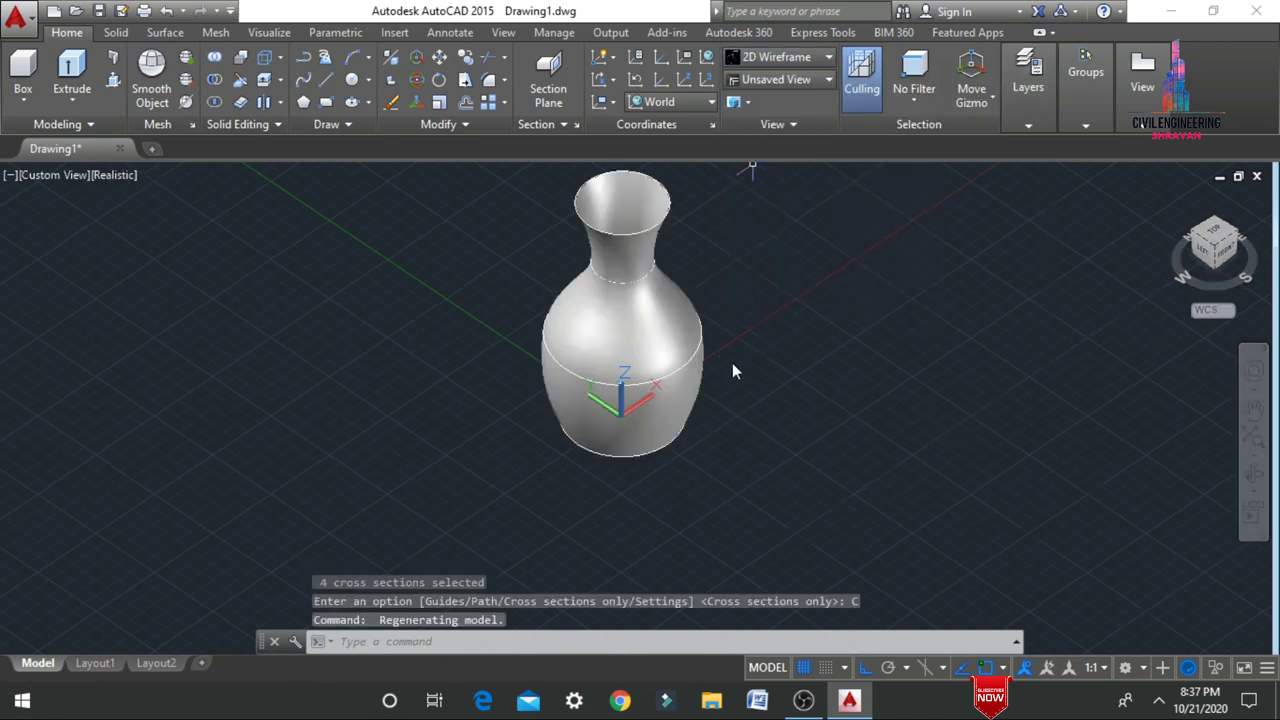
pyautogui.scroll(-5, 632, 511)
pyautogui.scroll(4, 687, 423)
pyautogui.keyDown('shift'); pyautogui.moveTo(672, 484); pyautogui.dragTo(126, 428, button='middle'); pyautogui.keyUp('shift')
pyautogui.moveTo(260, 544); pyautogui.dragTo(680, 560)
pyautogui.press('Escape')
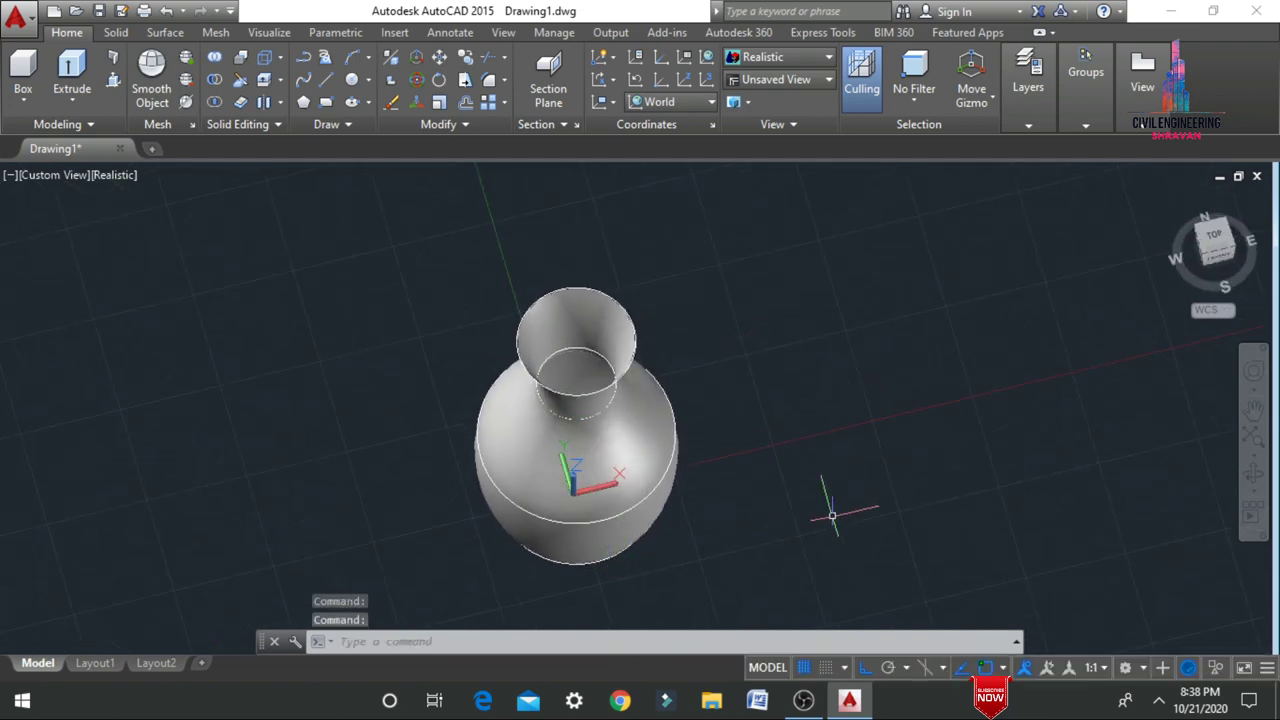
pyautogui.keyDown('shift'); pyautogui.moveTo(744, 548); pyautogui.dragTo(724, 470, button='middle'); pyautogui.keyUp('shift')
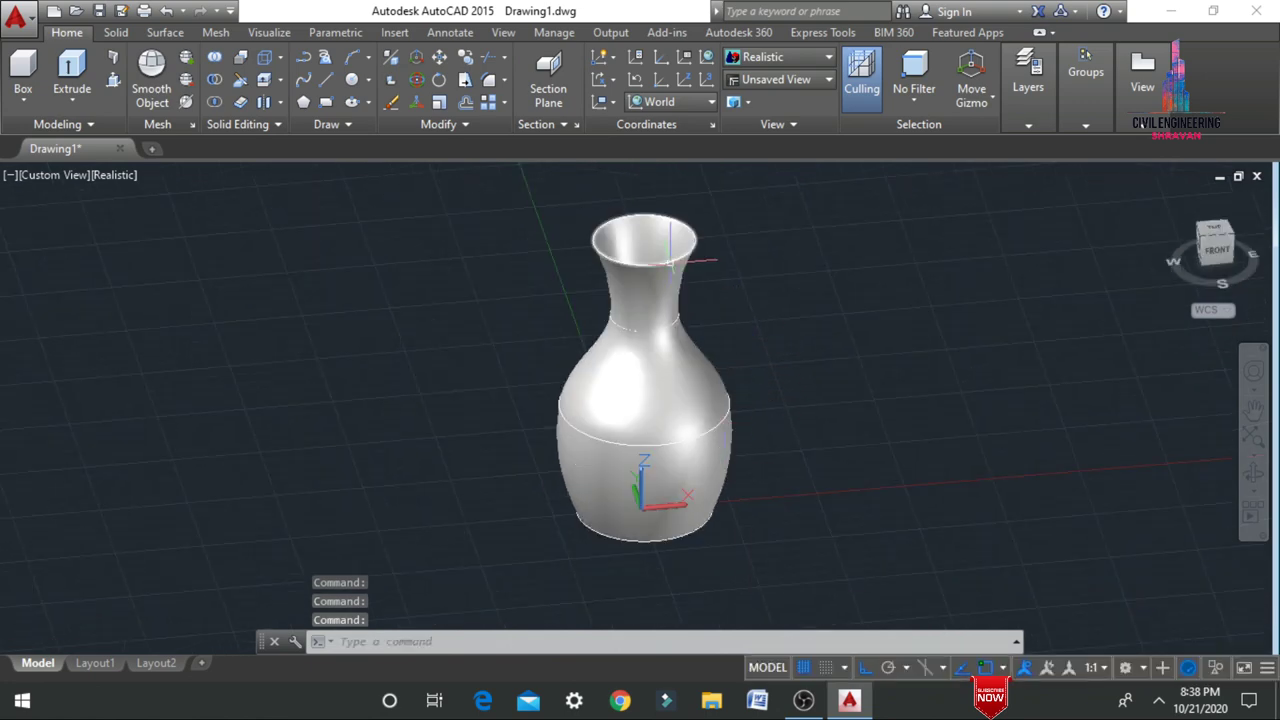
# Step: Erase the lofted vase and its four profile circles
pyautogui.click(658, 290)
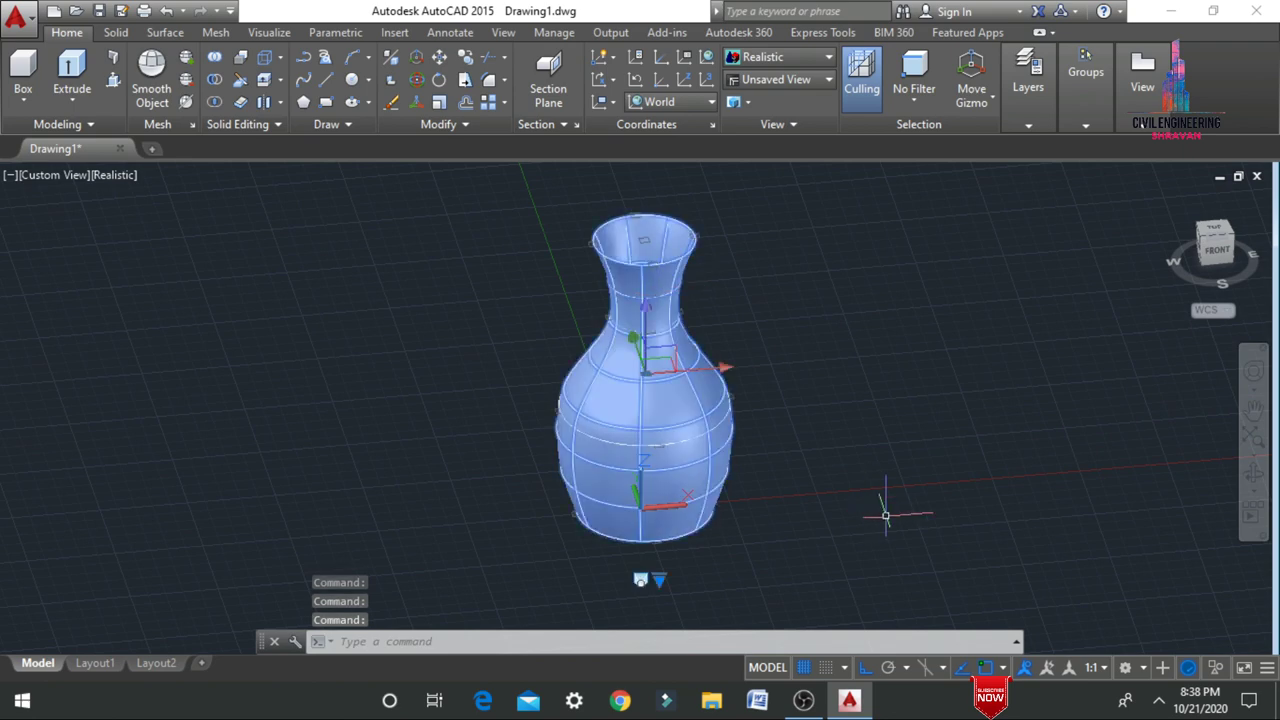
pyautogui.press('Delete')
pyautogui.moveTo(520, 177)
pyautogui.mouseDown()
pyautogui.moveTo(886, 366)
pyautogui.moveTo(594, 606)
pyautogui.moveTo(550, 589)
pyautogui.mouseUp()
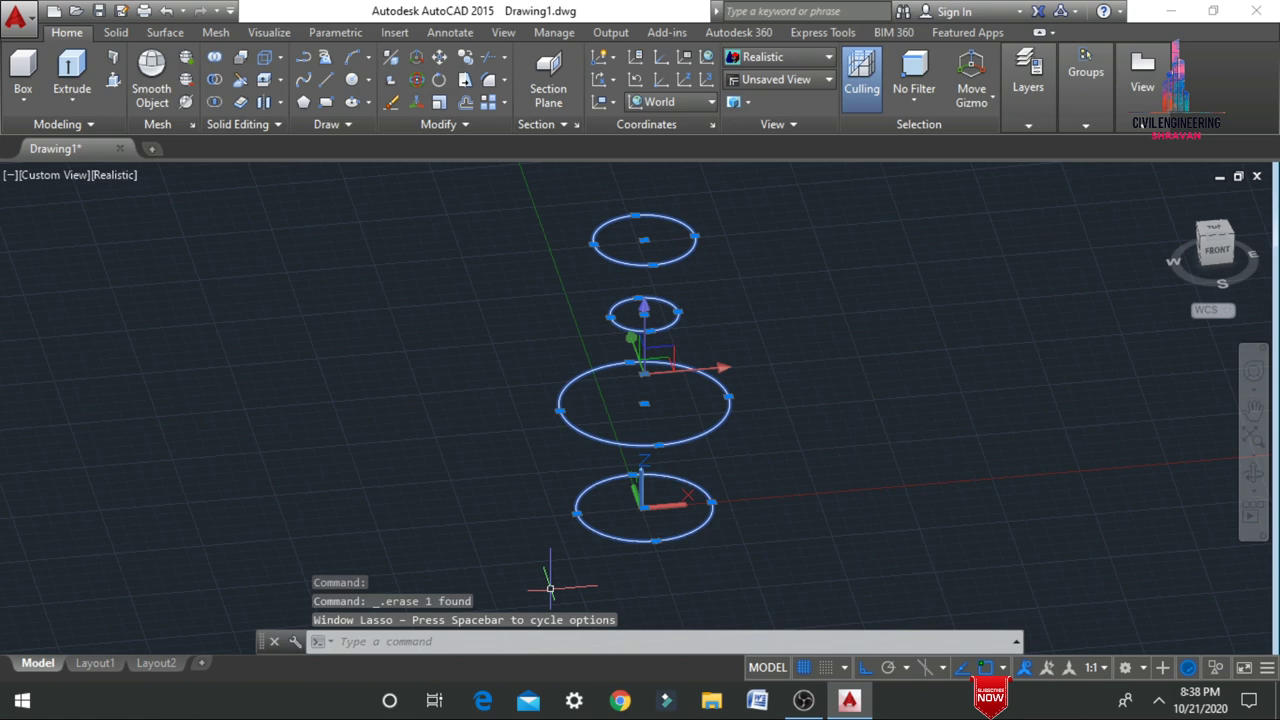
pyautogui.press('Delete')
pyautogui.scroll(-1, 460, 548)
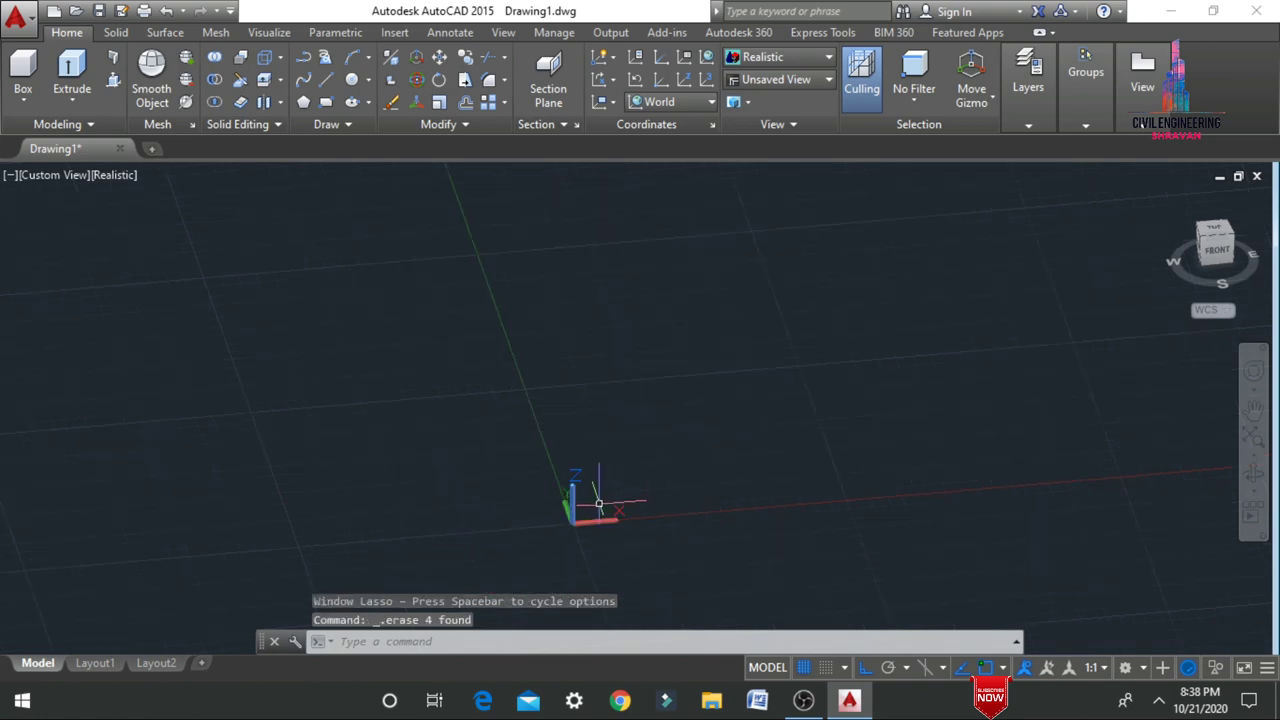
# Step: Draw a new circle with a 5'0" radius
pyautogui.write('c')
pyautogui.press('space')
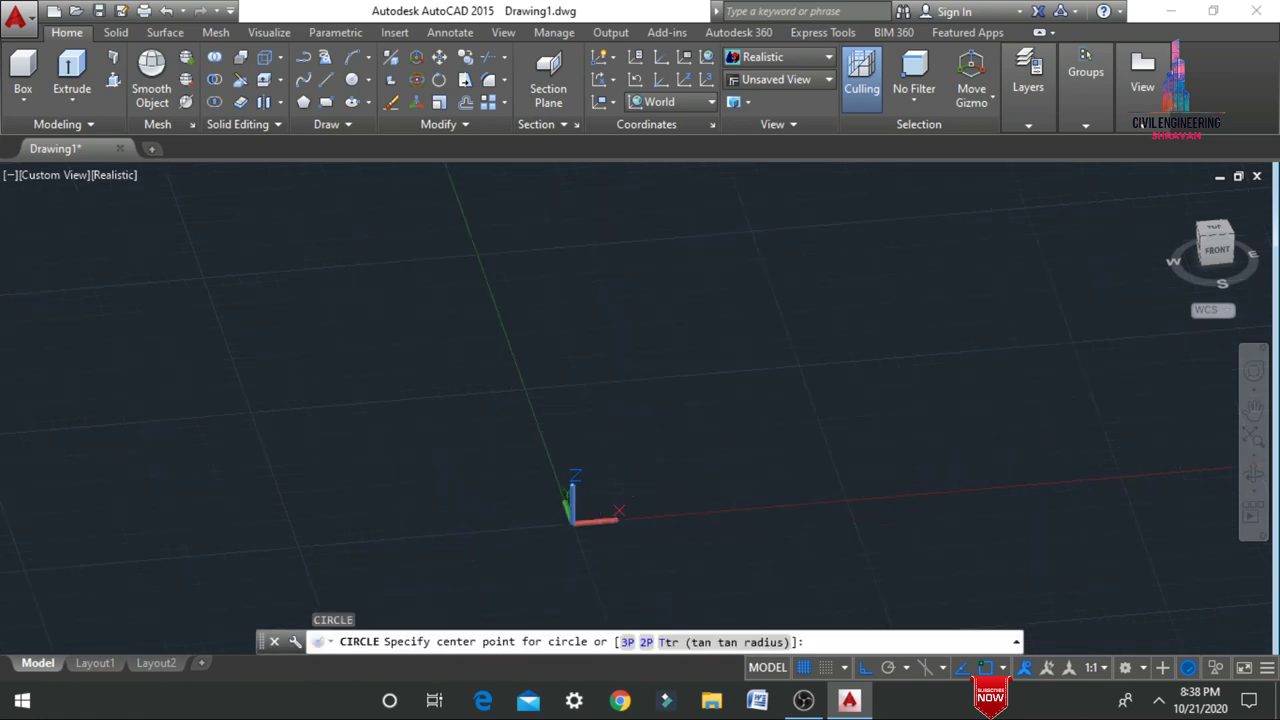
pyautogui.click(692, 443)
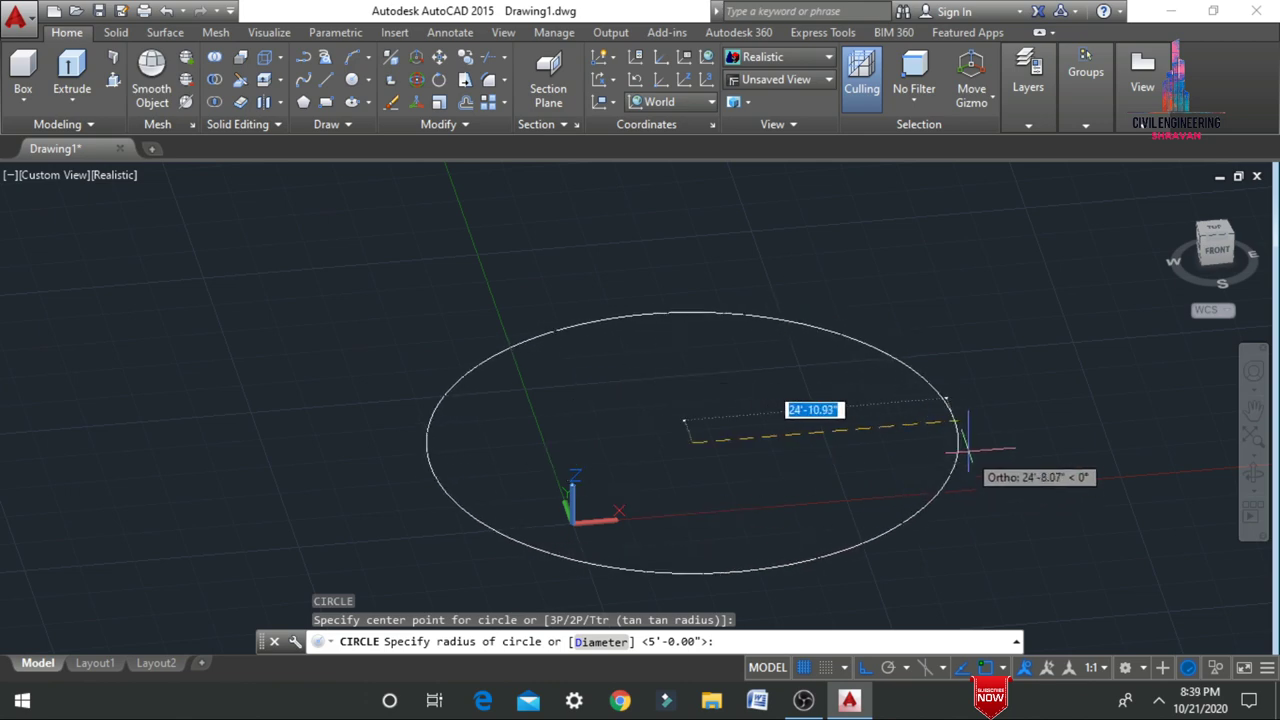
pyautogui.write("5'0")
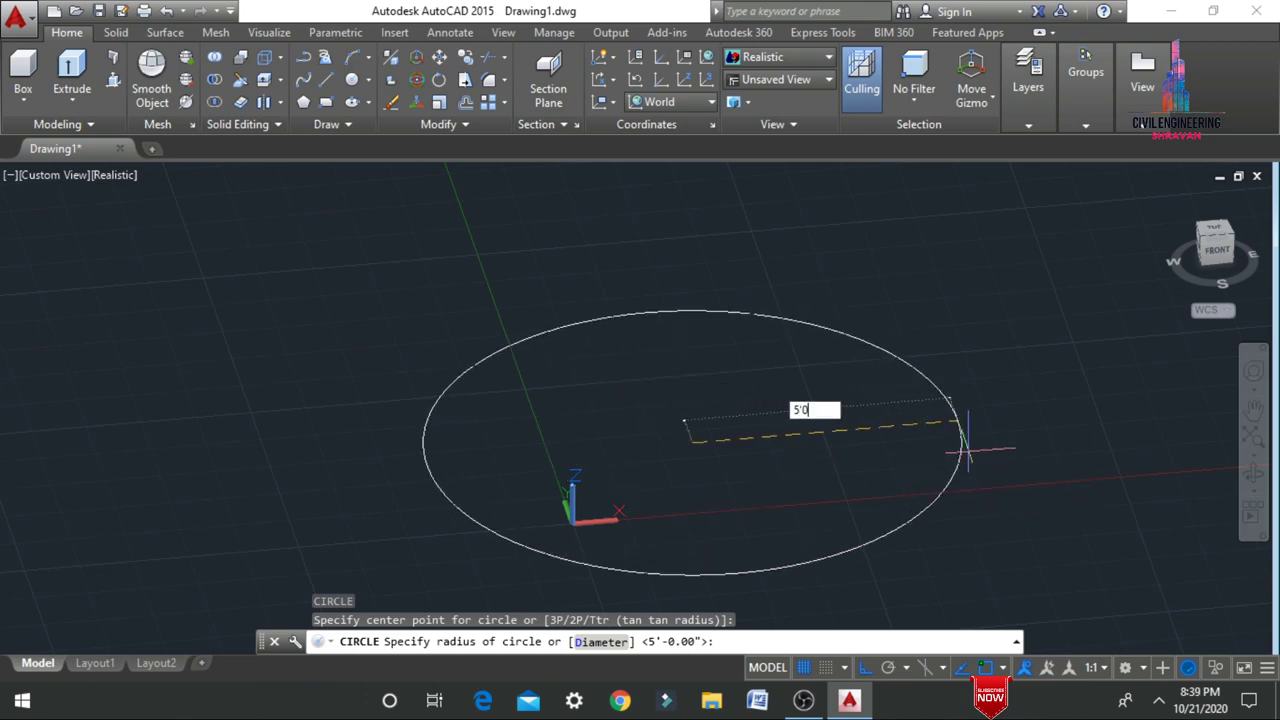
pyautogui.write('"')
pyautogui.press('Return')
# Step: Offset the circle inward once at the default 1'-0" distance
pyautogui.write('o')
pyautogui.press('Return')
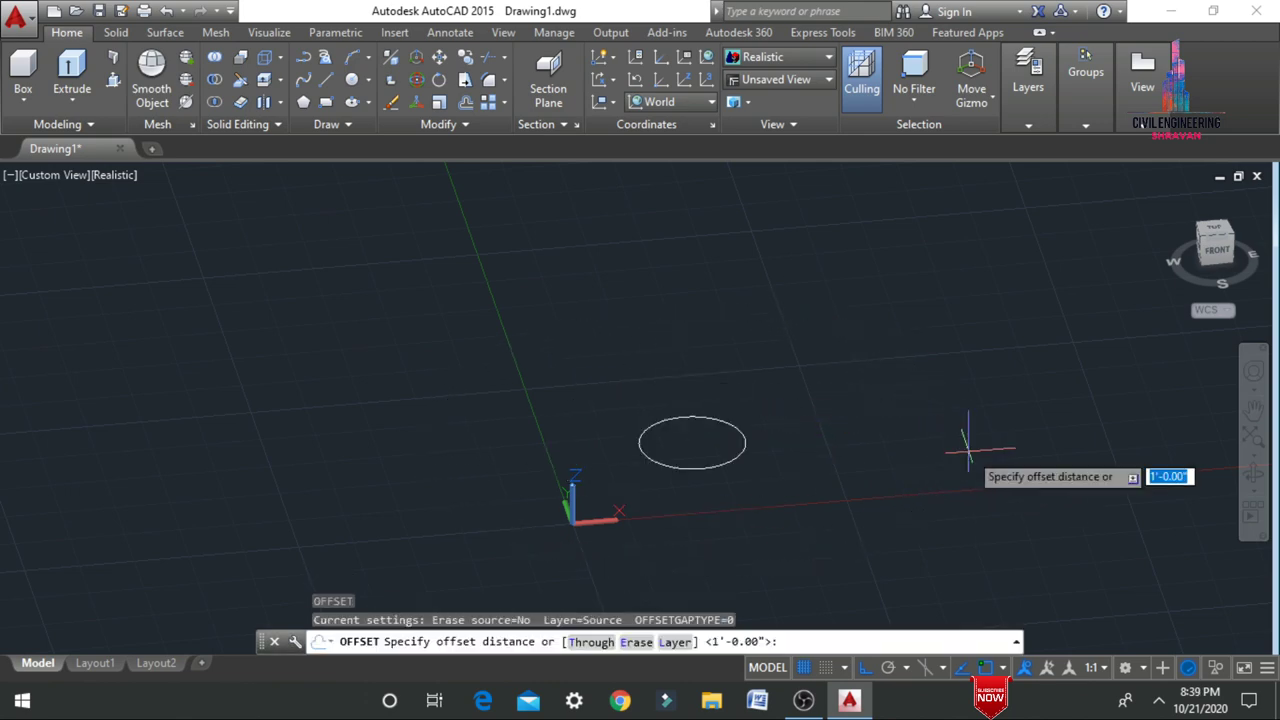
pyautogui.press('Return')
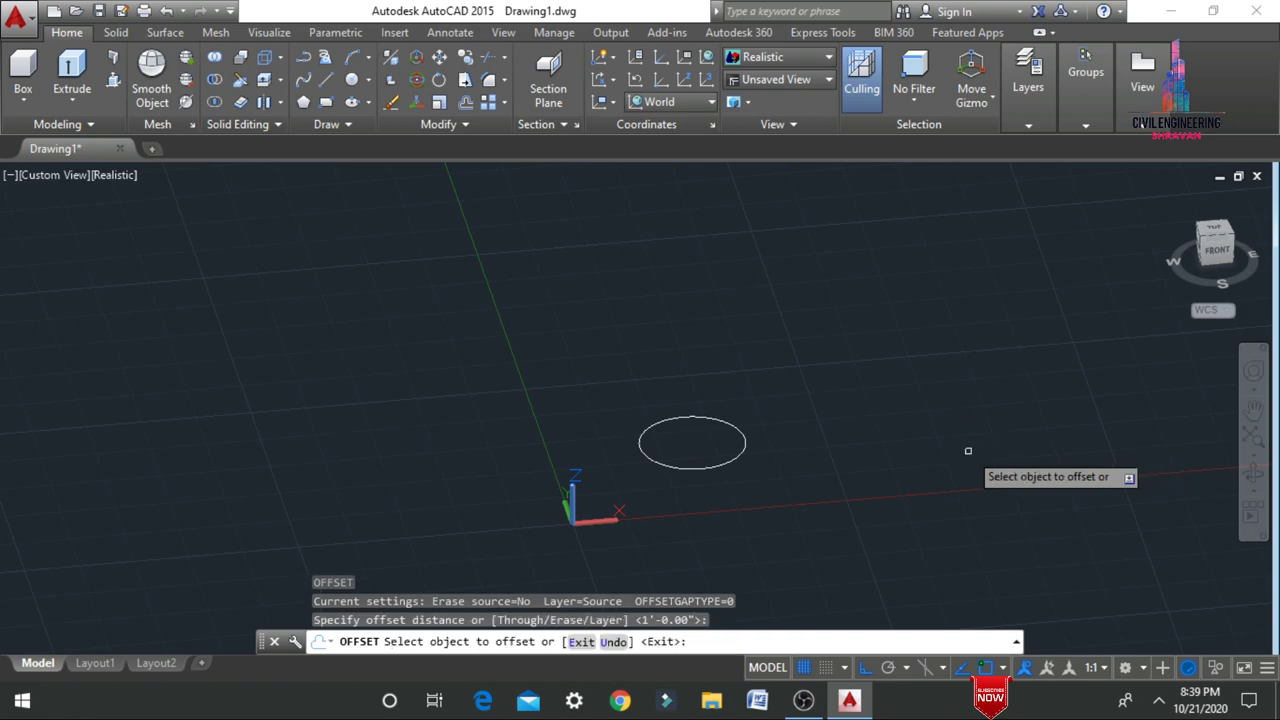
pyautogui.rightClick(737, 393)
pyautogui.click(701, 393)
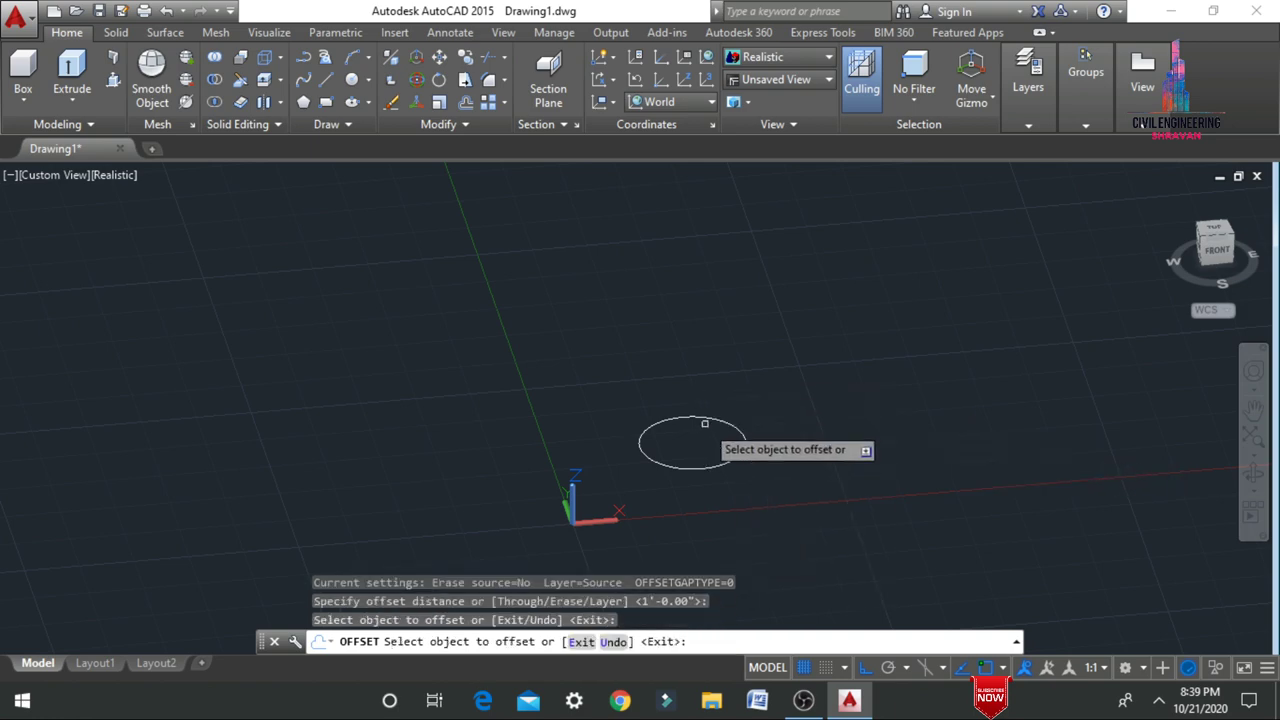
pyautogui.scroll(3, 704, 405)
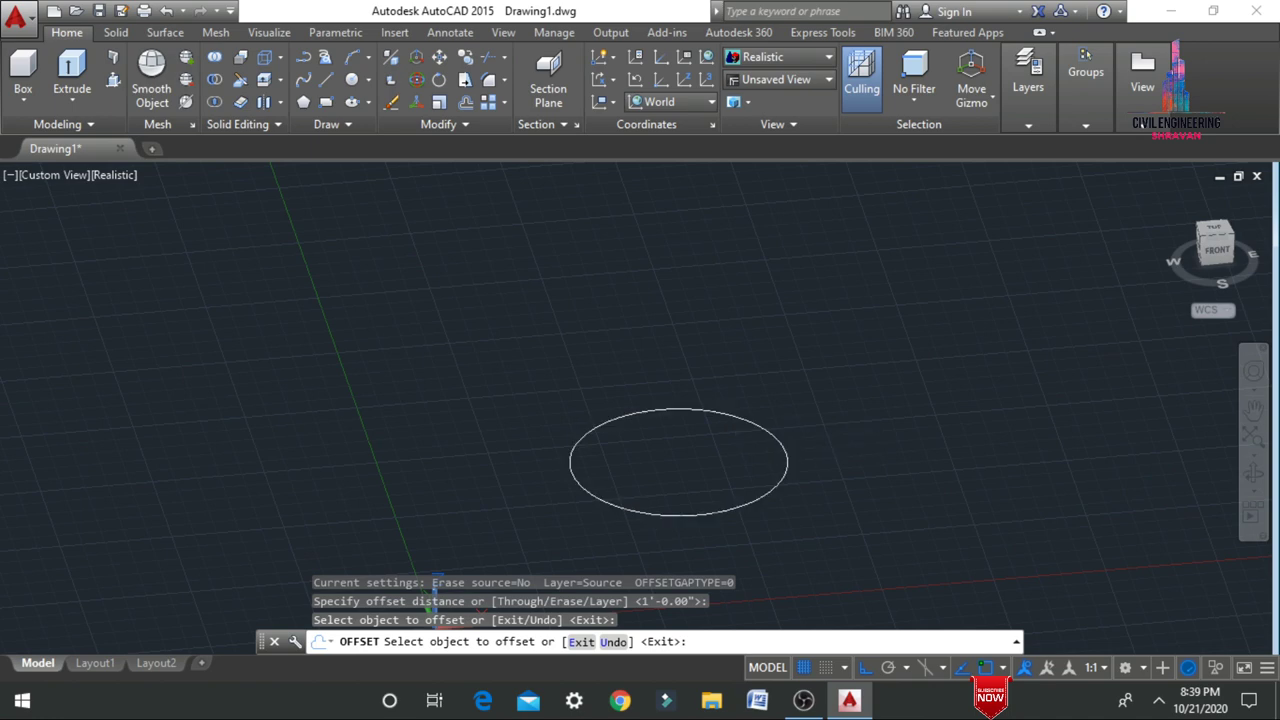
pyautogui.click(708, 406)
pyautogui.click(705, 452)
# Step: Offset the two newest circles inward too, completing four concentric rings
pyautogui.scroll(2, 730, 410)
pyautogui.click(728, 398)
pyautogui.click(719, 424)
pyautogui.click(718, 418)
pyautogui.click(680, 474)
pyautogui.rightClick(720, 383)
pyautogui.click(714, 314)
pyautogui.press('Escape')
pyautogui.scroll(-3, 711, 317)
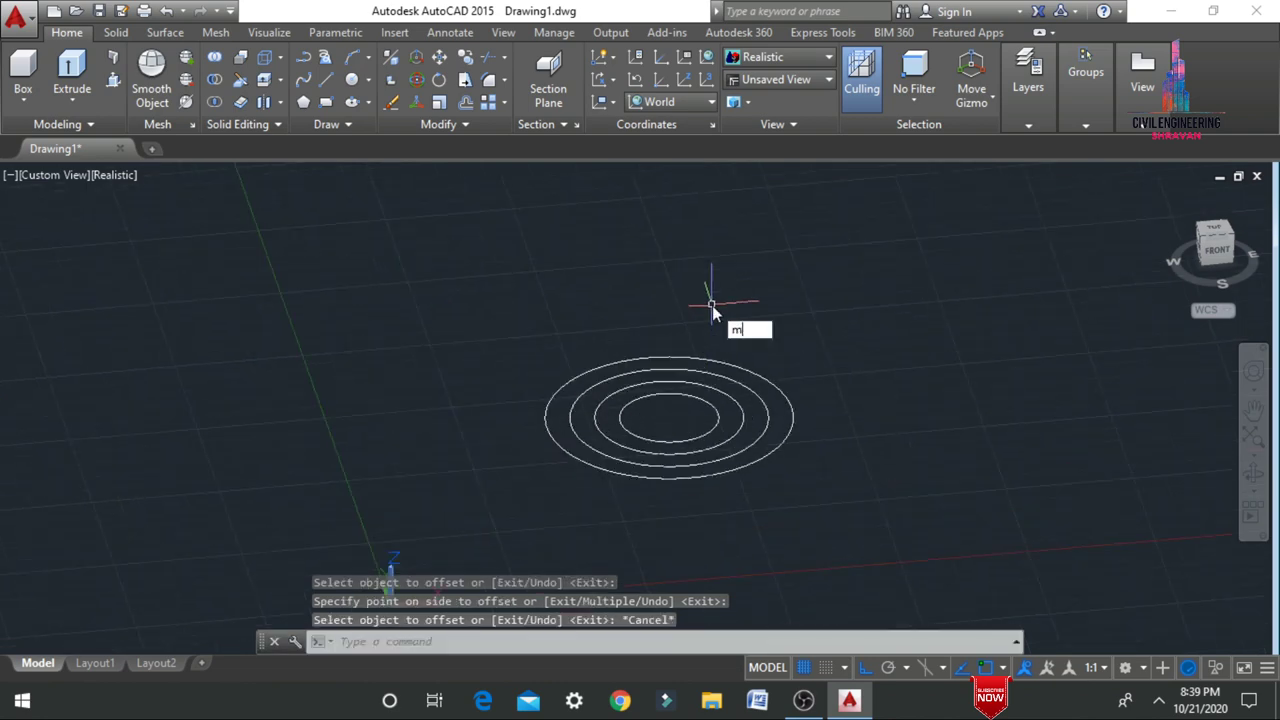
pyautogui.write('m')
pyautogui.press('Return')
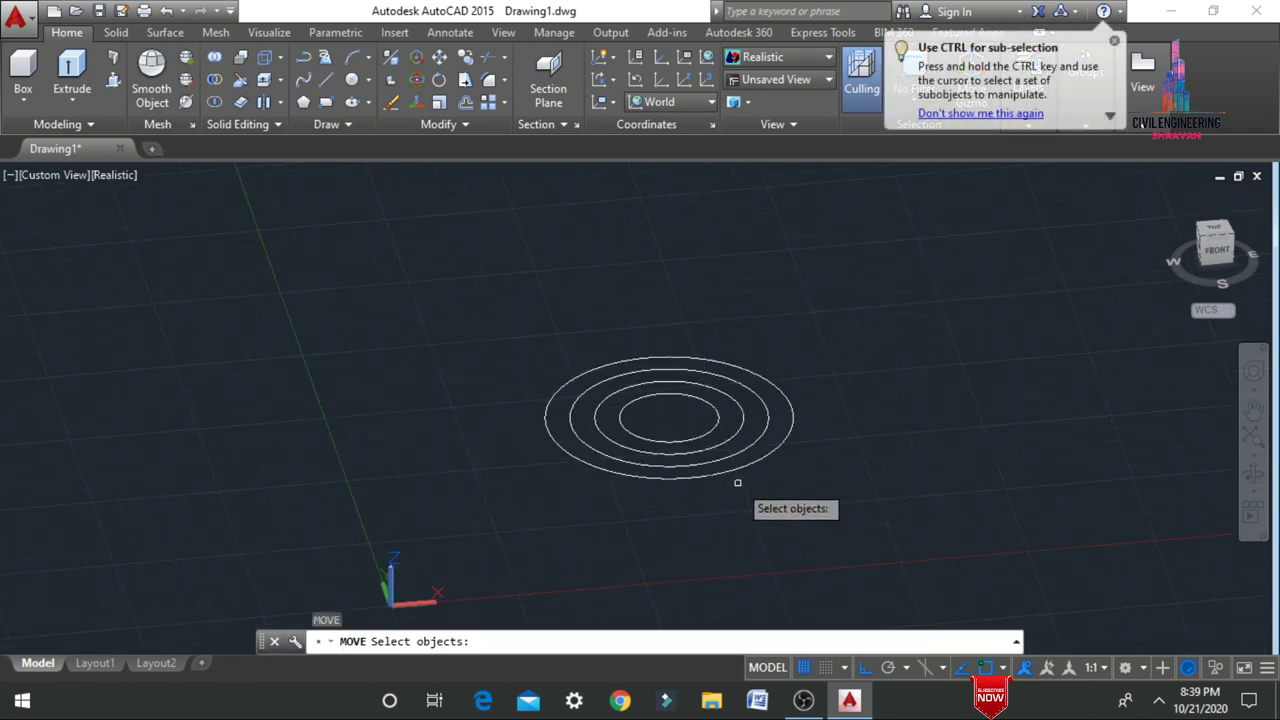
# Step: Lift the outer circle 6'0" straight up from its centre
pyautogui.click(769, 455)
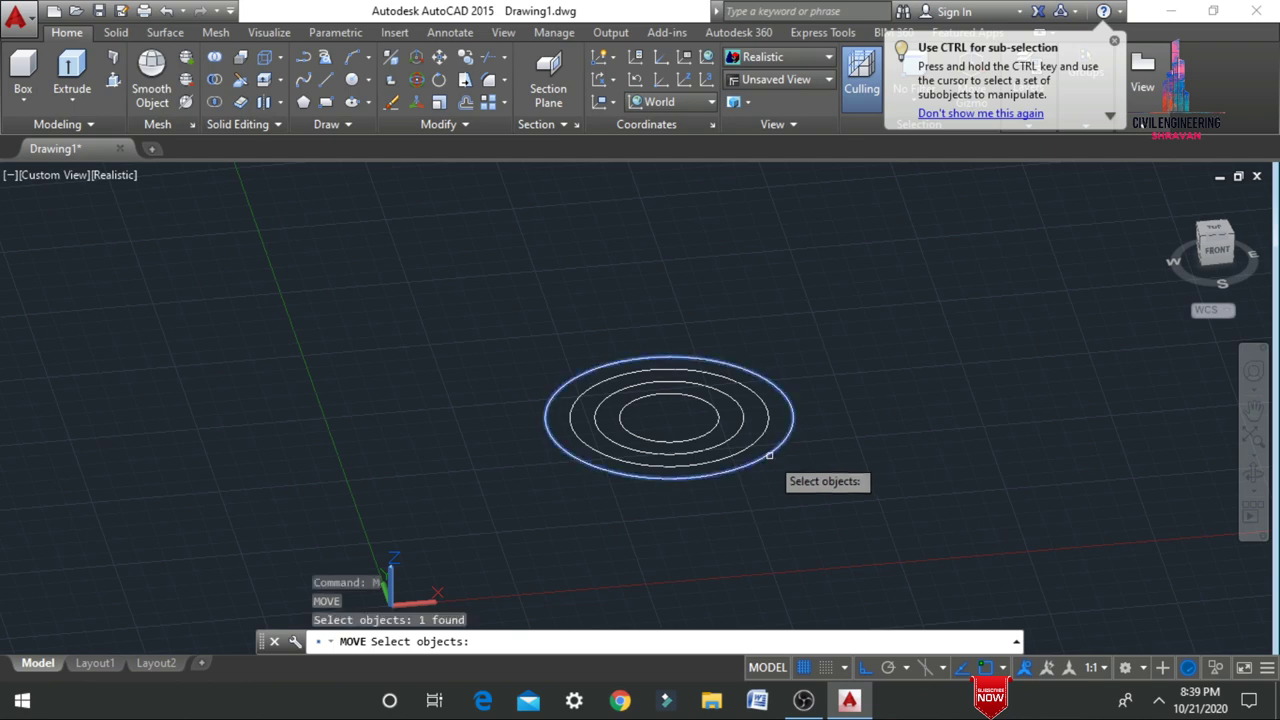
pyautogui.press('Return')
pyautogui.click(769, 455)
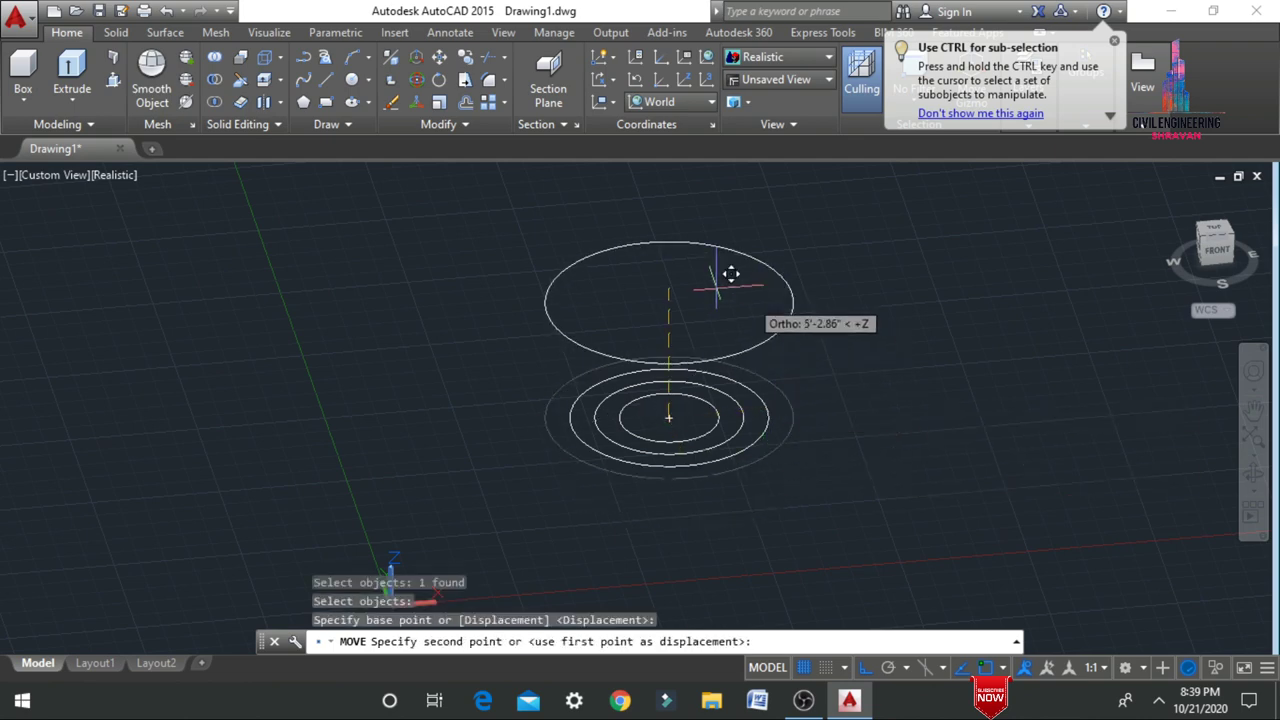
pyautogui.write('6')
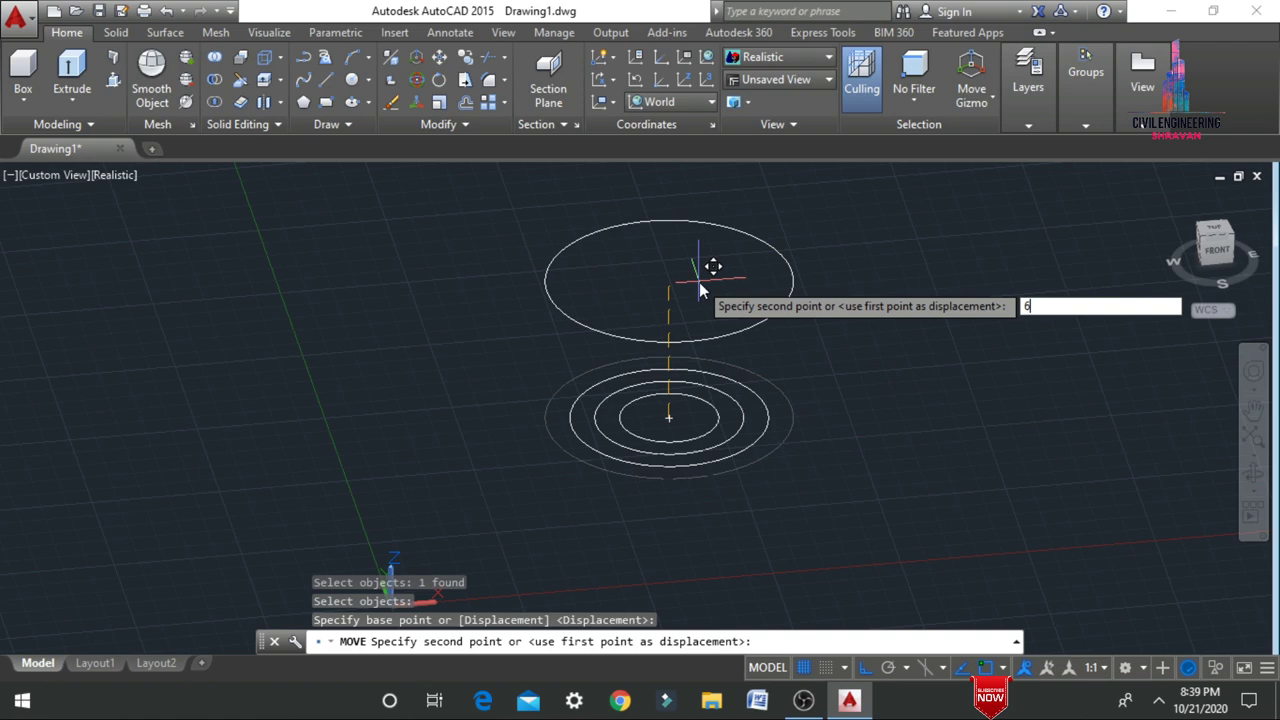
pyautogui.write('\'0"')
pyautogui.press('Return')
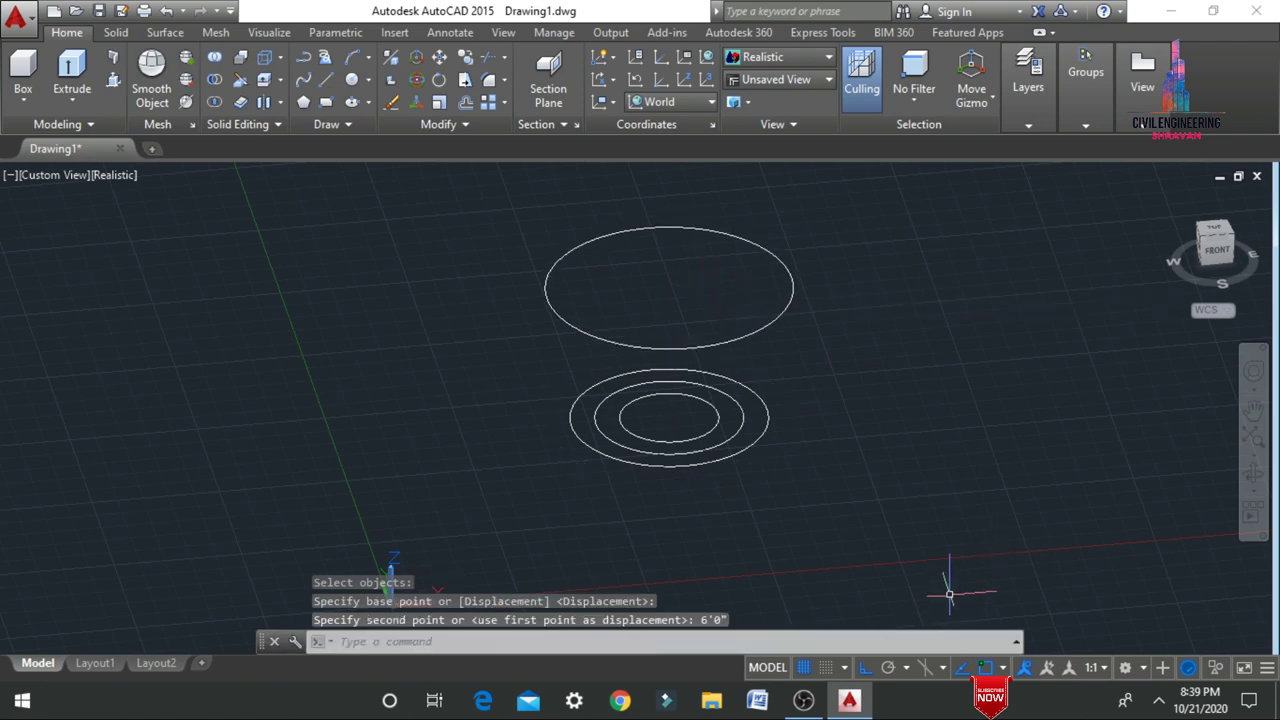
# Step: Lift an inner circle 13'0" straight up from its centre
pyautogui.press('Return')
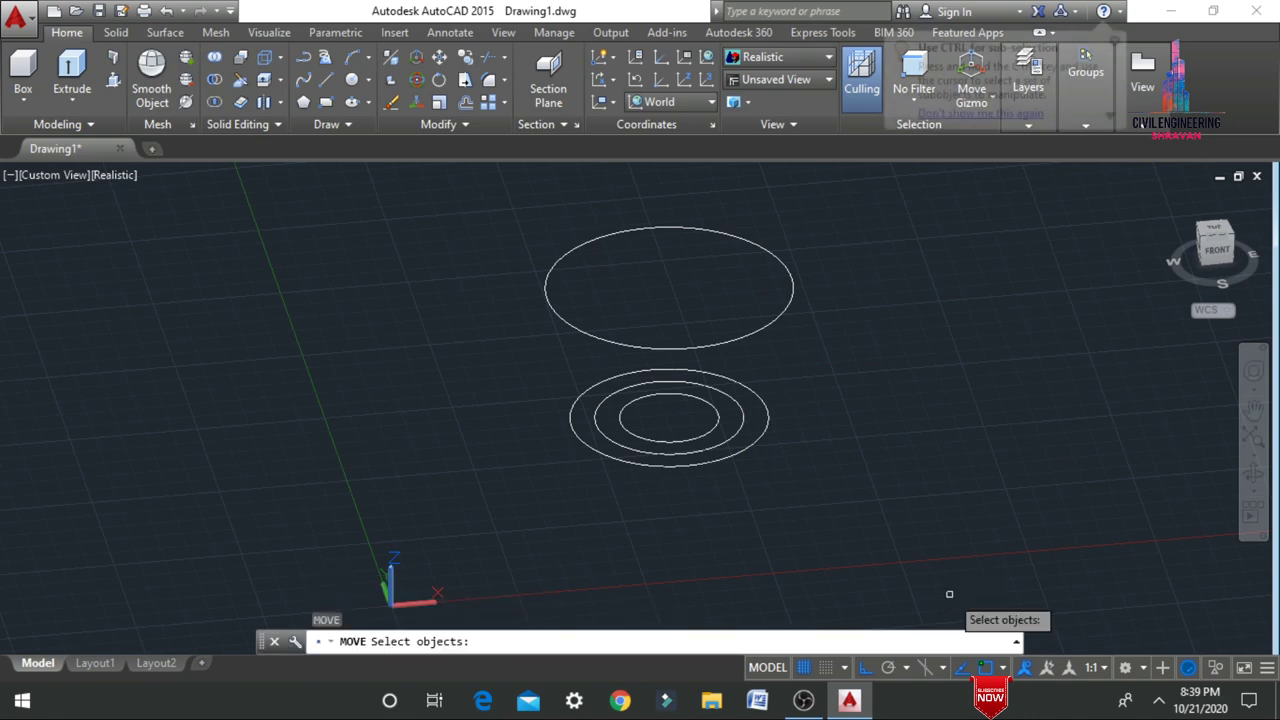
pyautogui.click(712, 427)
pyautogui.scroll(-5, 708, 450)
pyautogui.scroll(3, 706, 456)
pyautogui.press('Return')
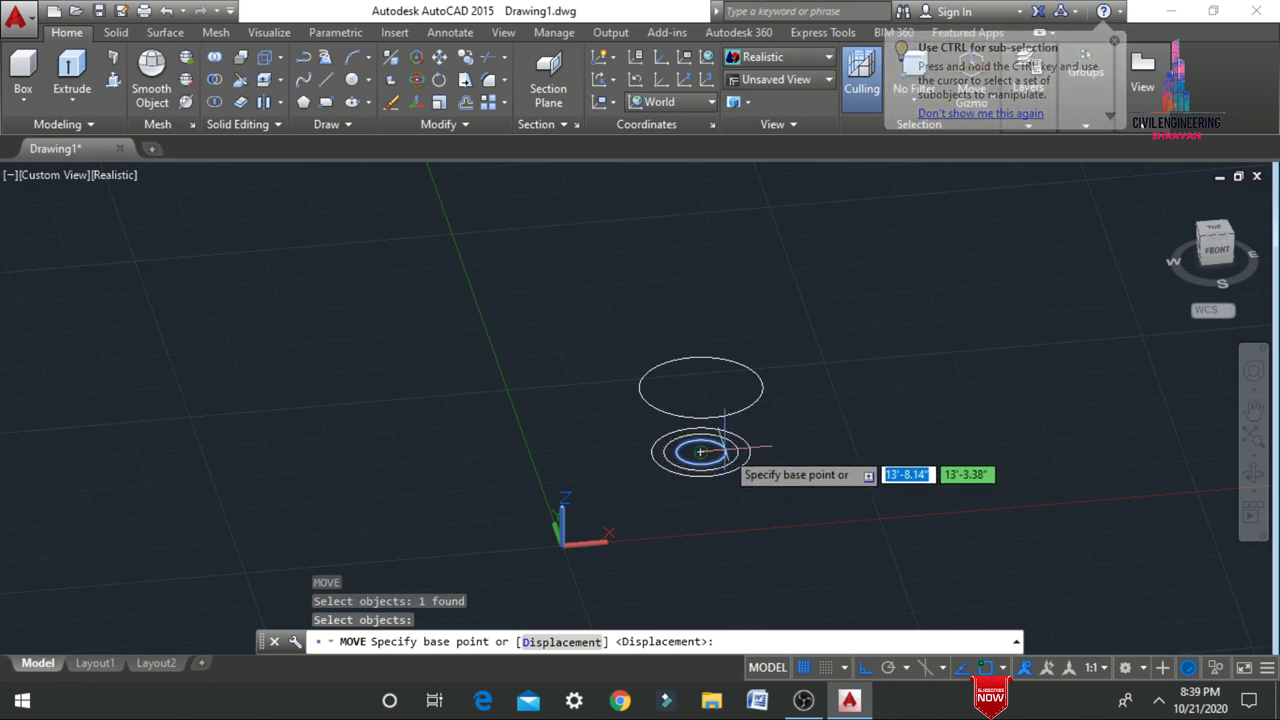
pyautogui.click(700, 452)
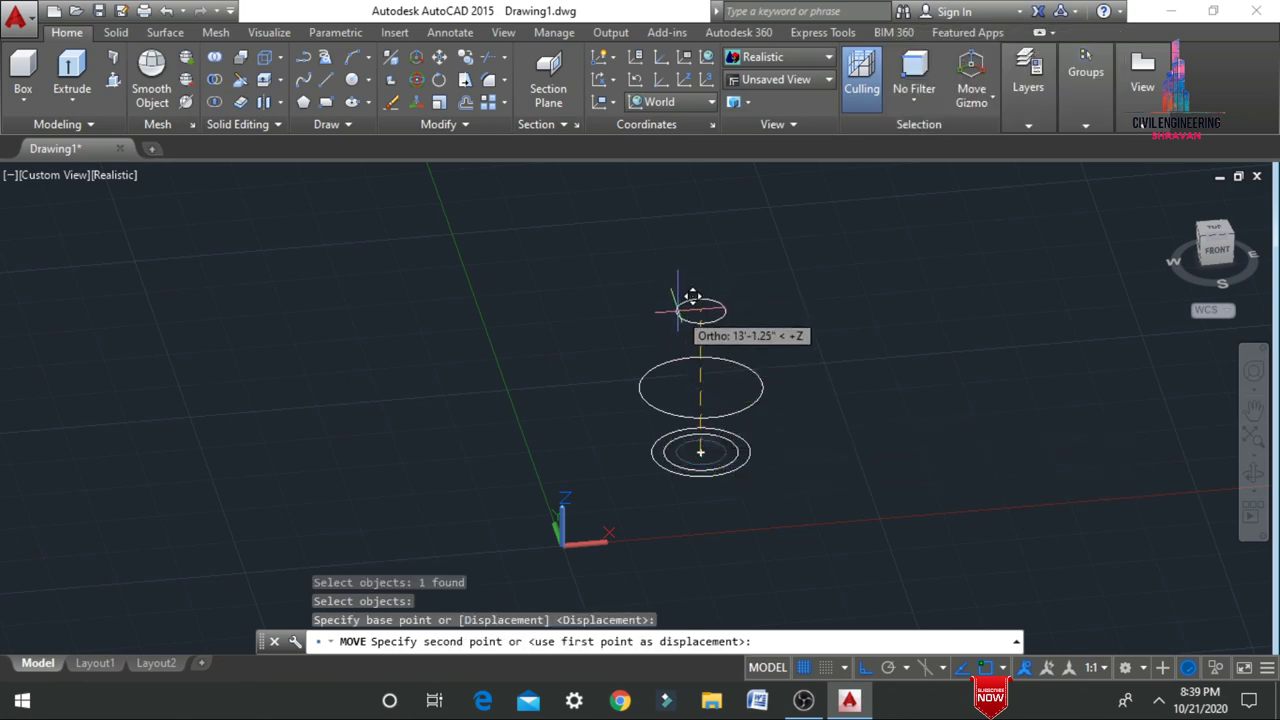
pyautogui.write('13')
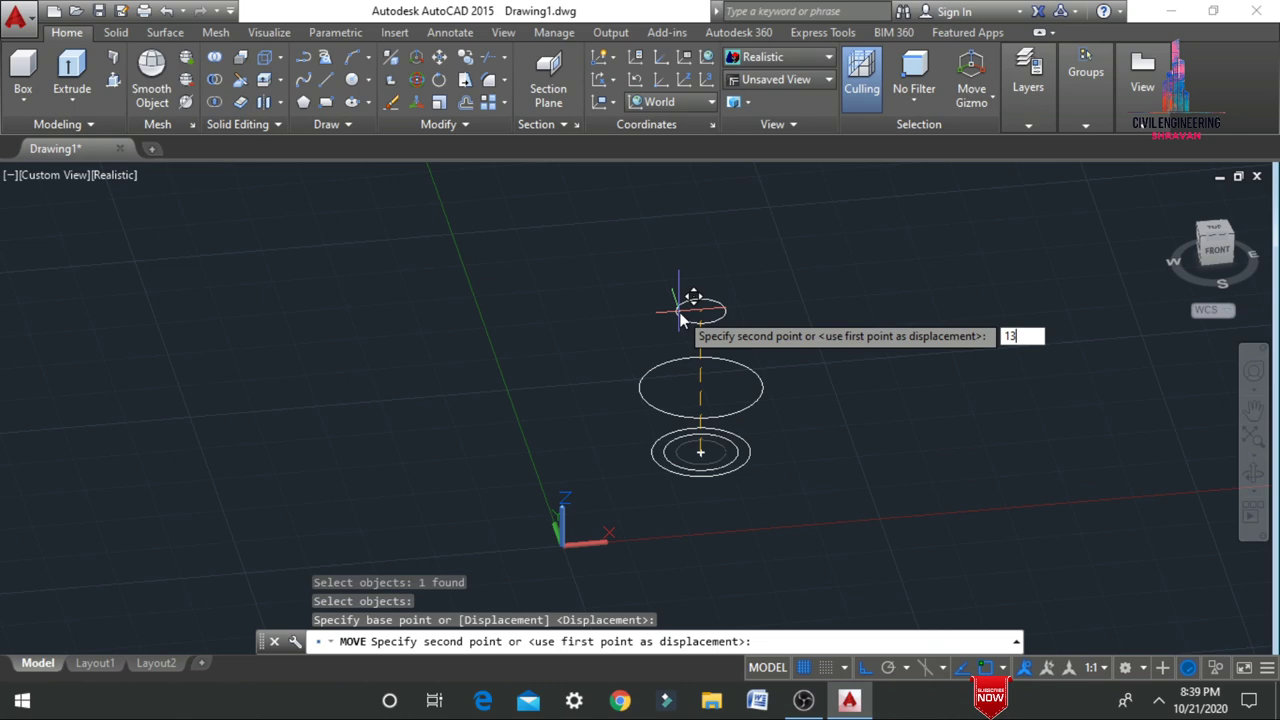
pyautogui.write('\'0"')
pyautogui.press('Return')
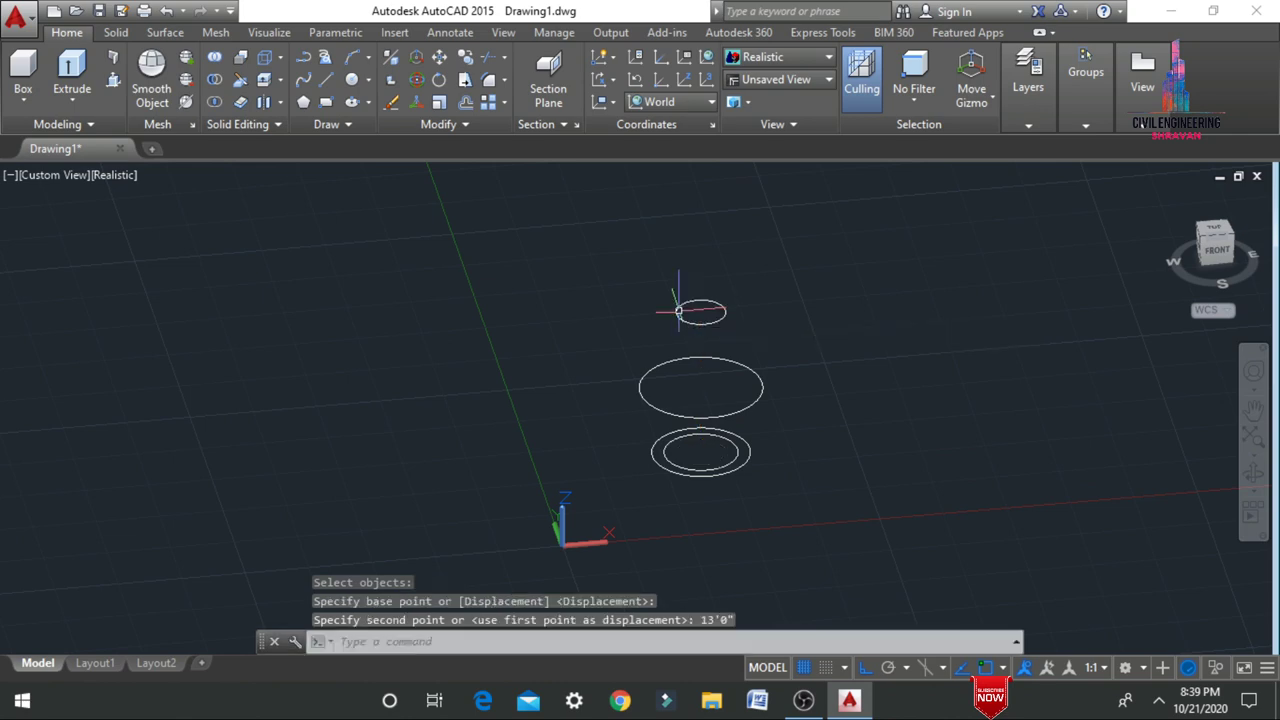
# Step: Lift the next inner circle 19'0" straight up from its centre
pyautogui.write('m')
pyautogui.press('Return')
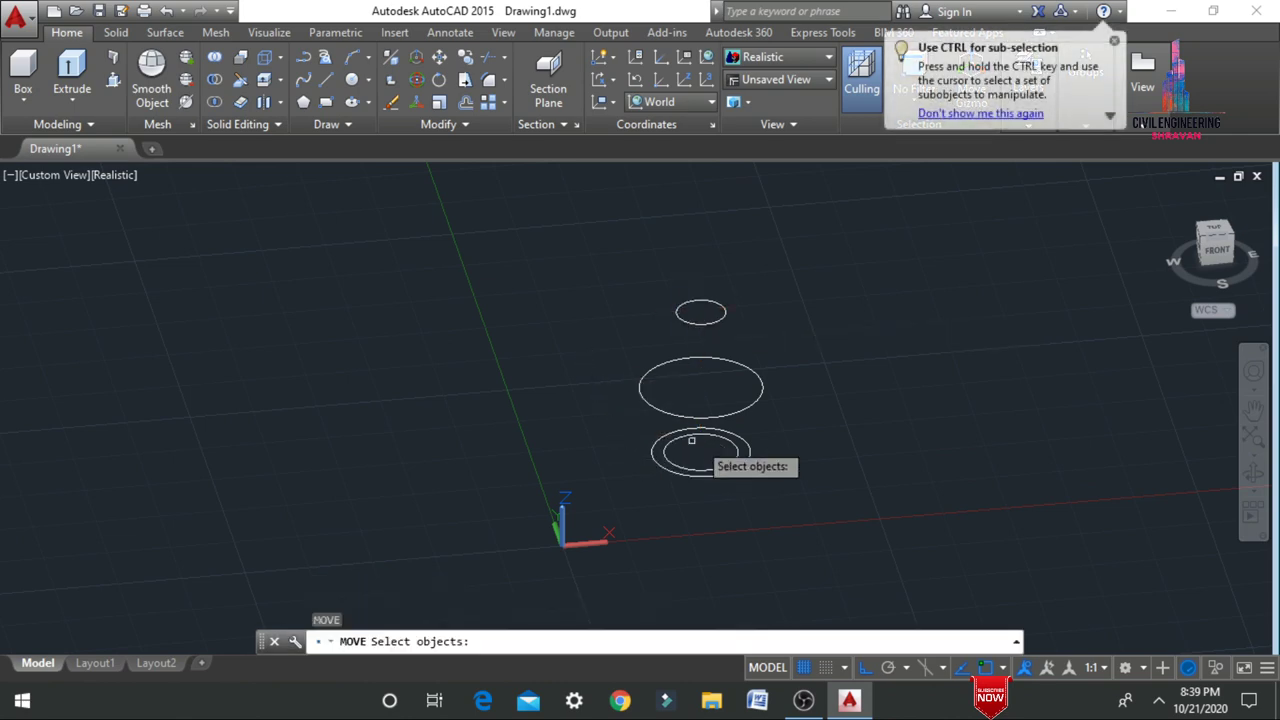
pyautogui.click(736, 452)
pyautogui.press('Return')
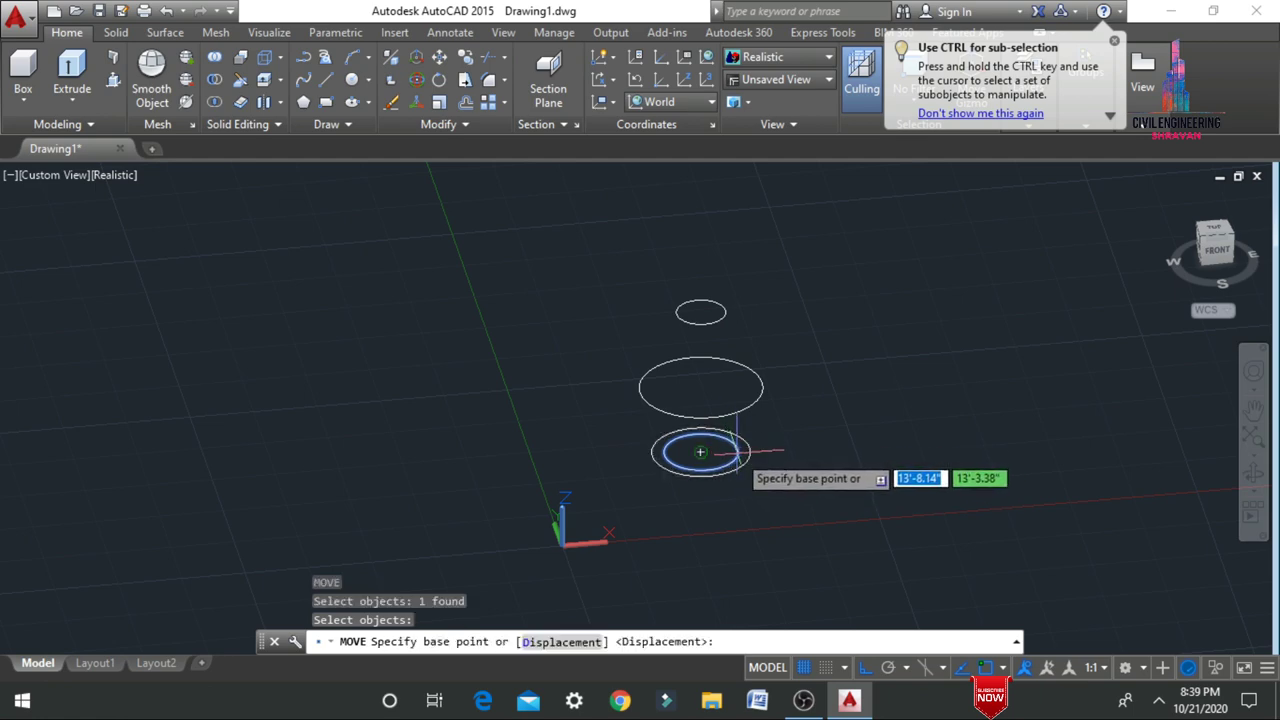
pyautogui.click(700, 452)
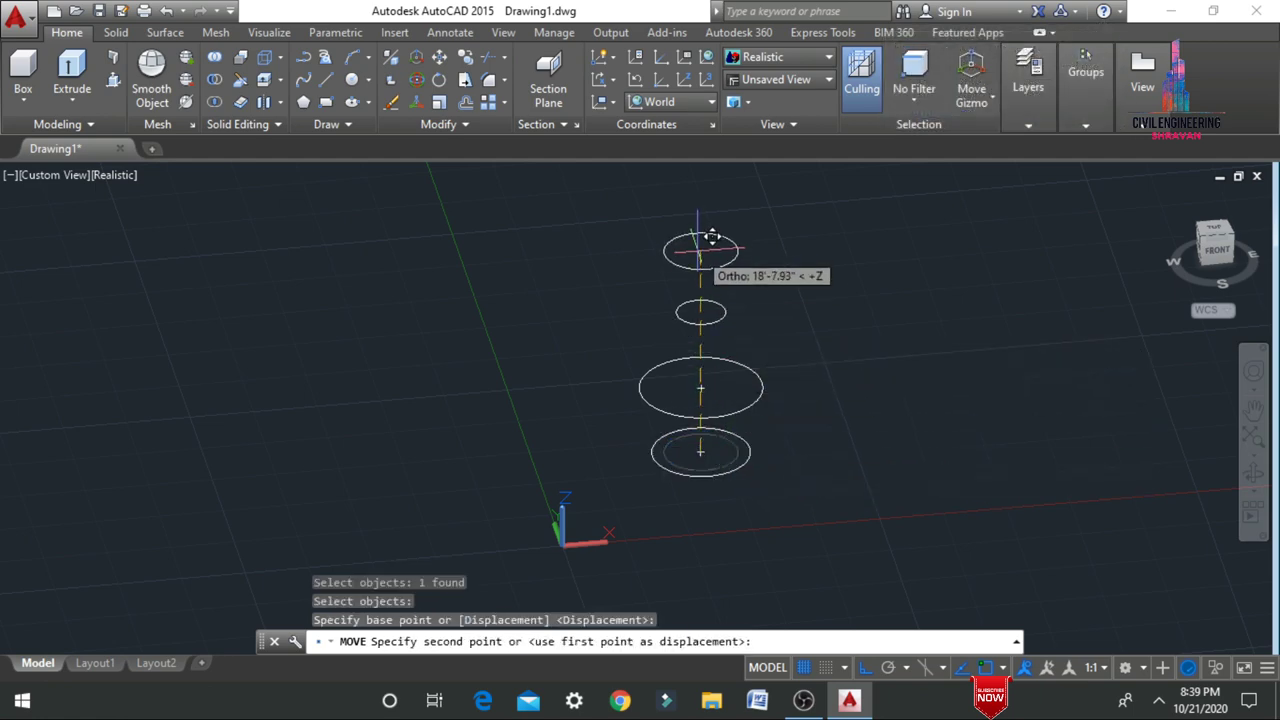
pyautogui.write('19\'0"')
pyautogui.press('Return')
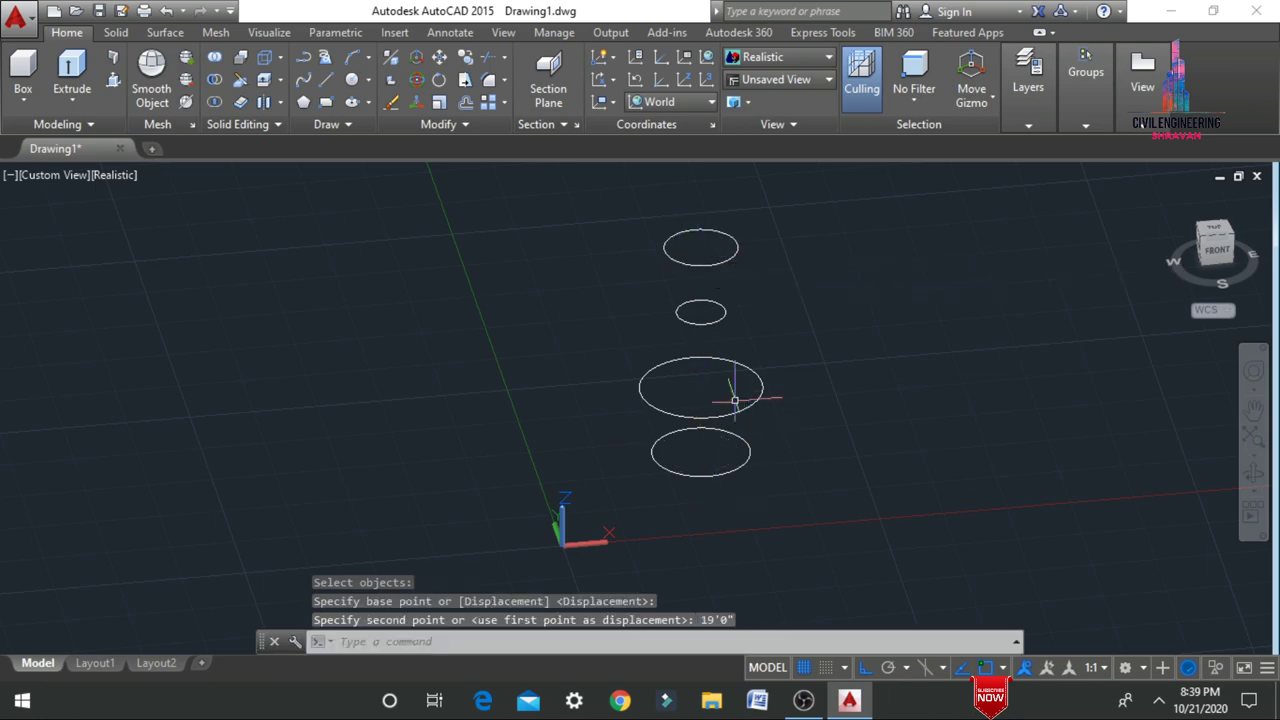
pyautogui.scroll(2, 706, 215)
pyautogui.scroll(-1, 705, 214)
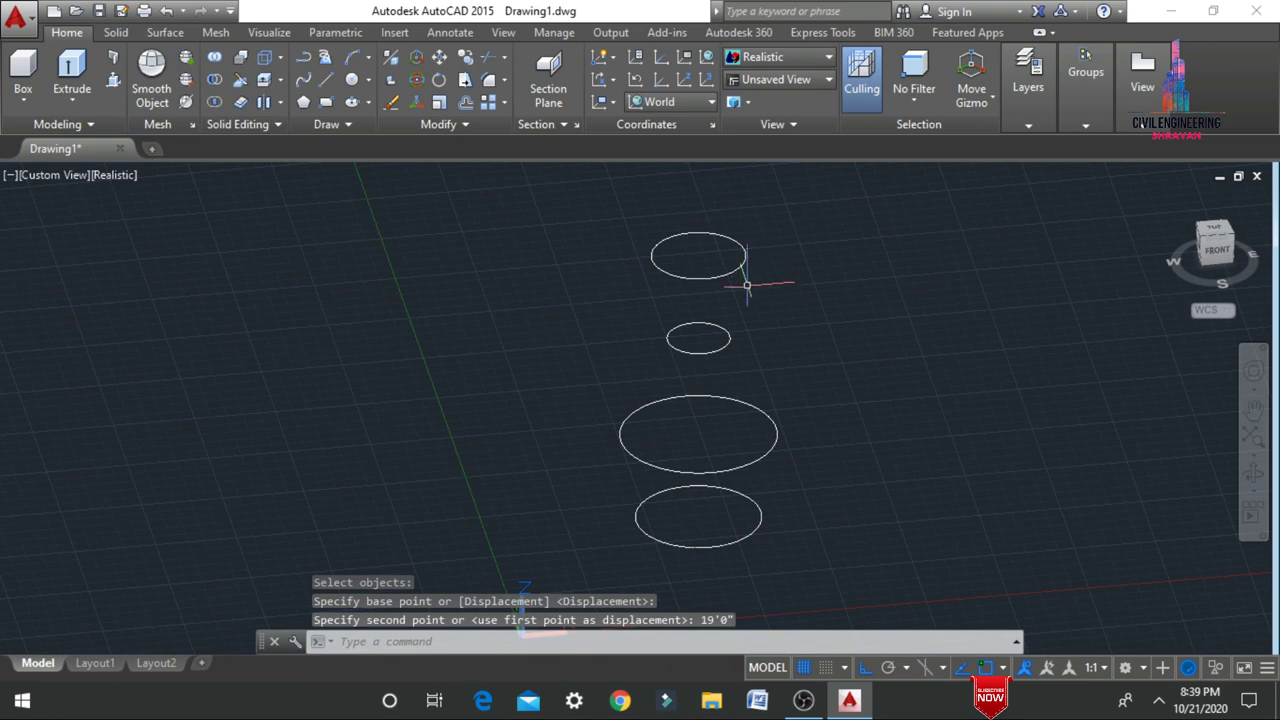